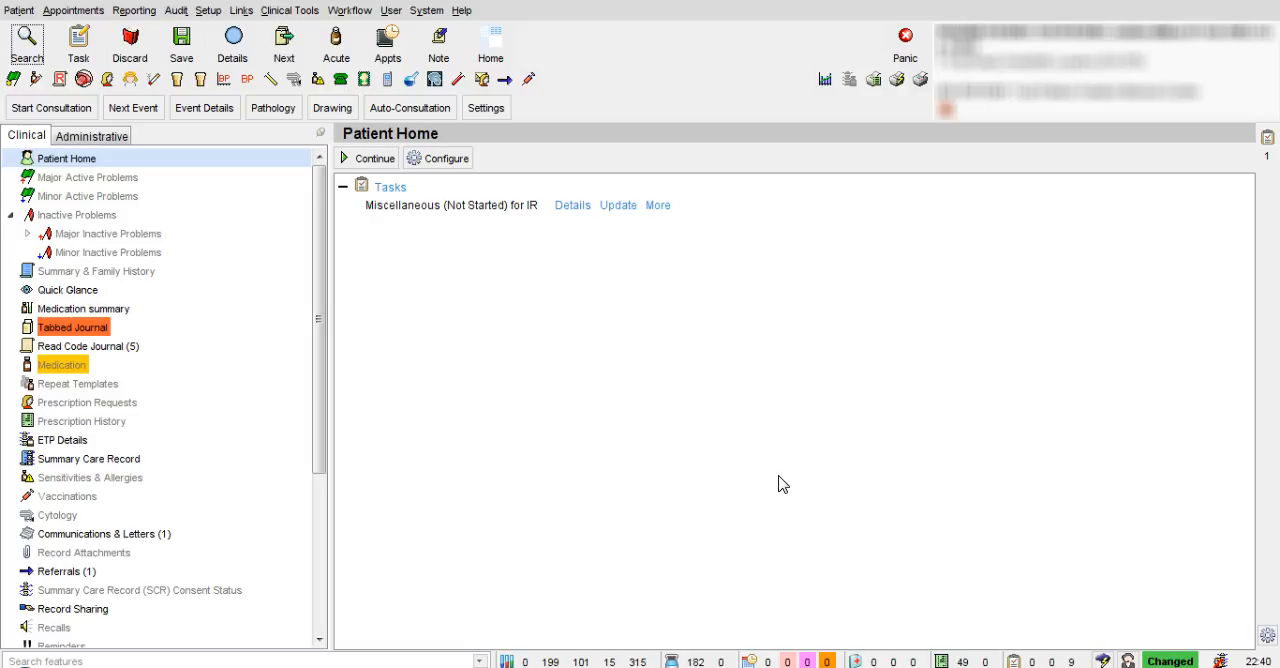
Step: Open the patient's Referrals section and look at the available ways to record a new referral
click(580, 244)
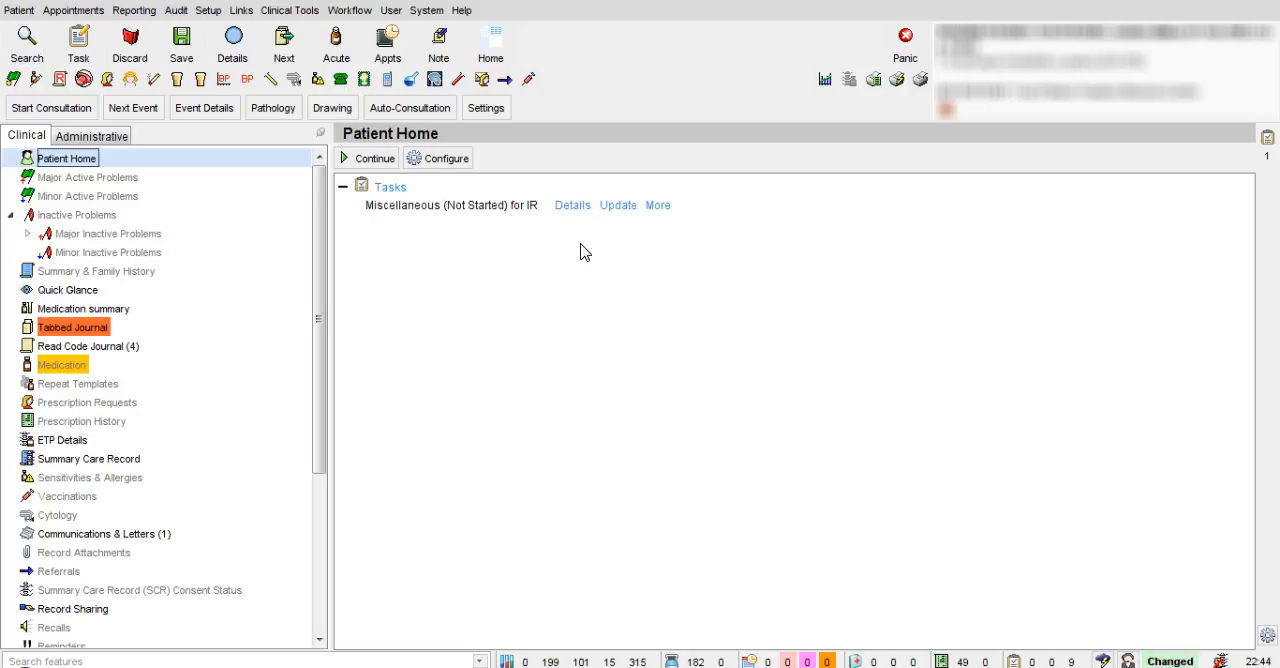
click(288, 318)
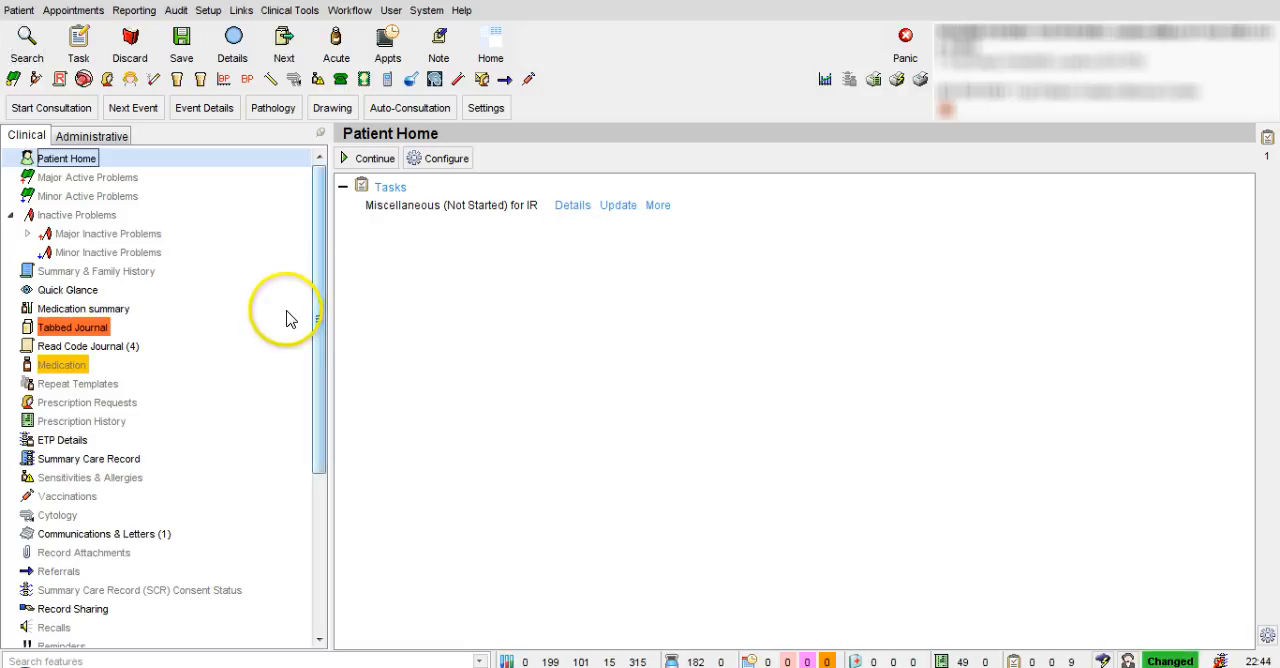
drag(320, 322, 319, 387)
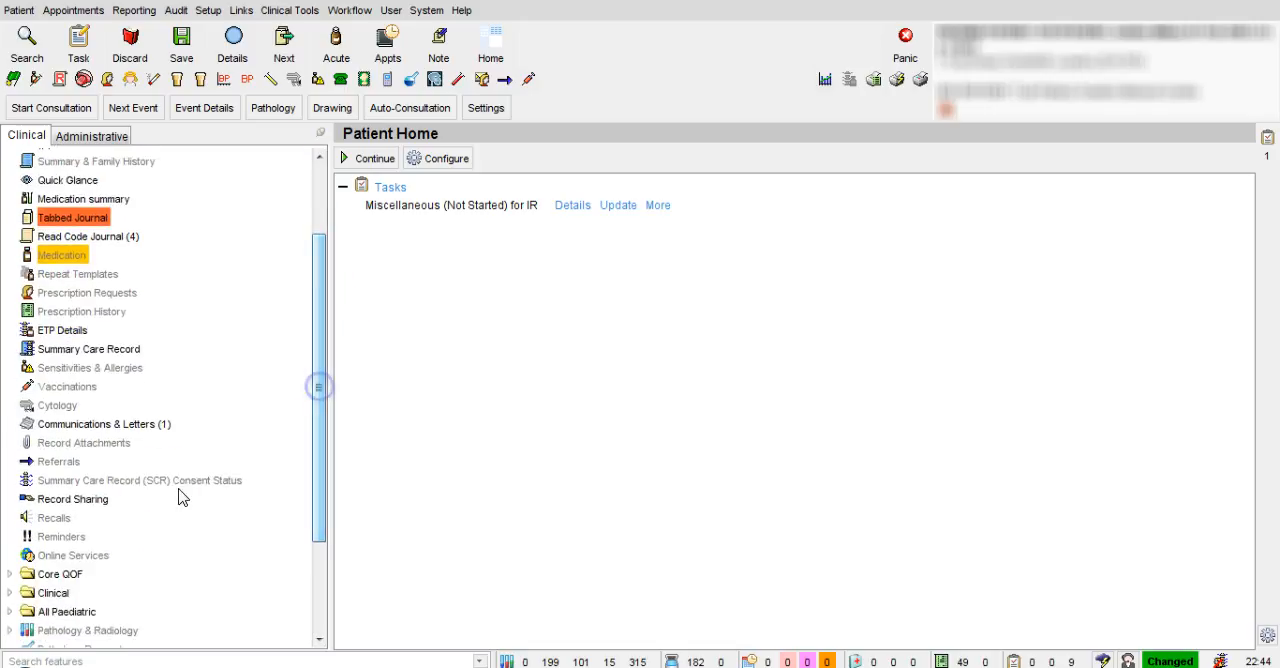
right_click(82, 464)
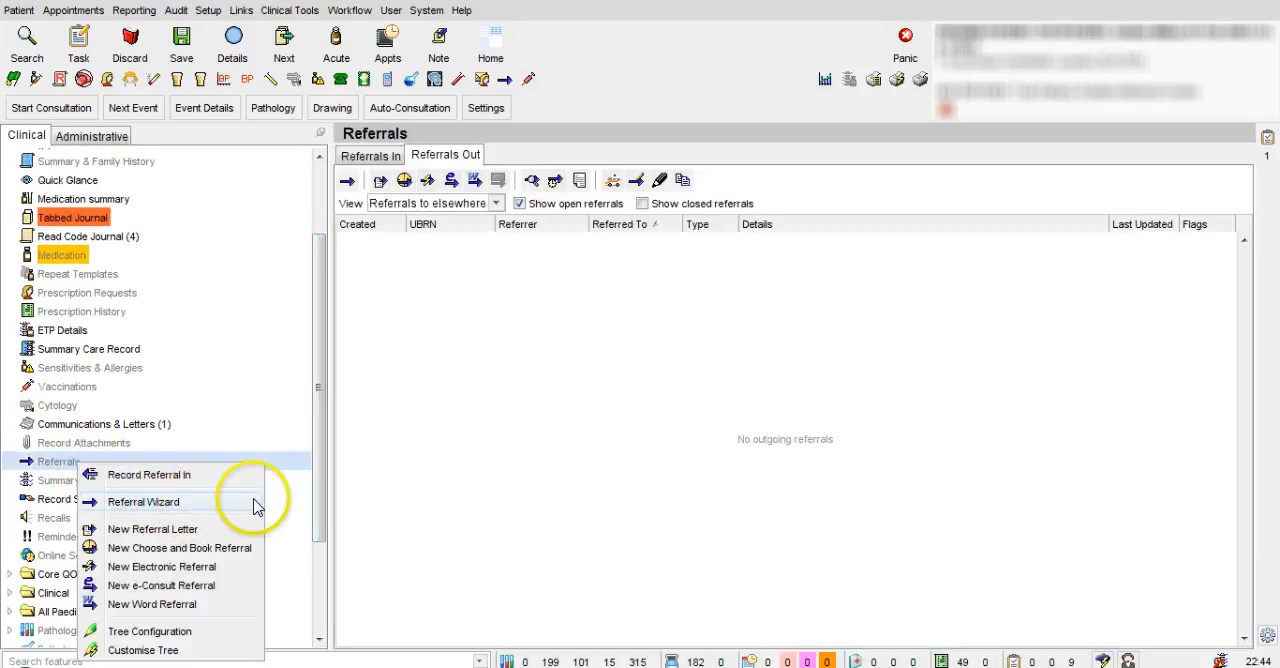
click(313, 472)
drag(314, 471, 306, 323)
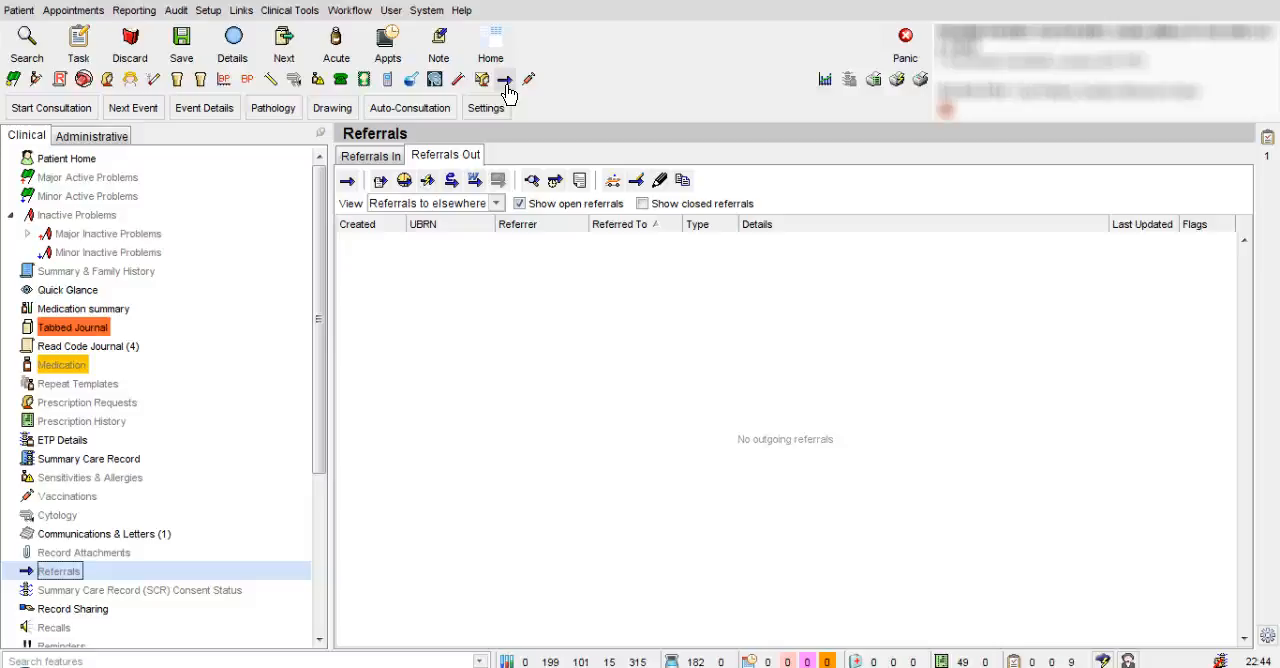
Step: Start a new referral for the patient and show the CCG contacts as possible recipients
click(506, 86)
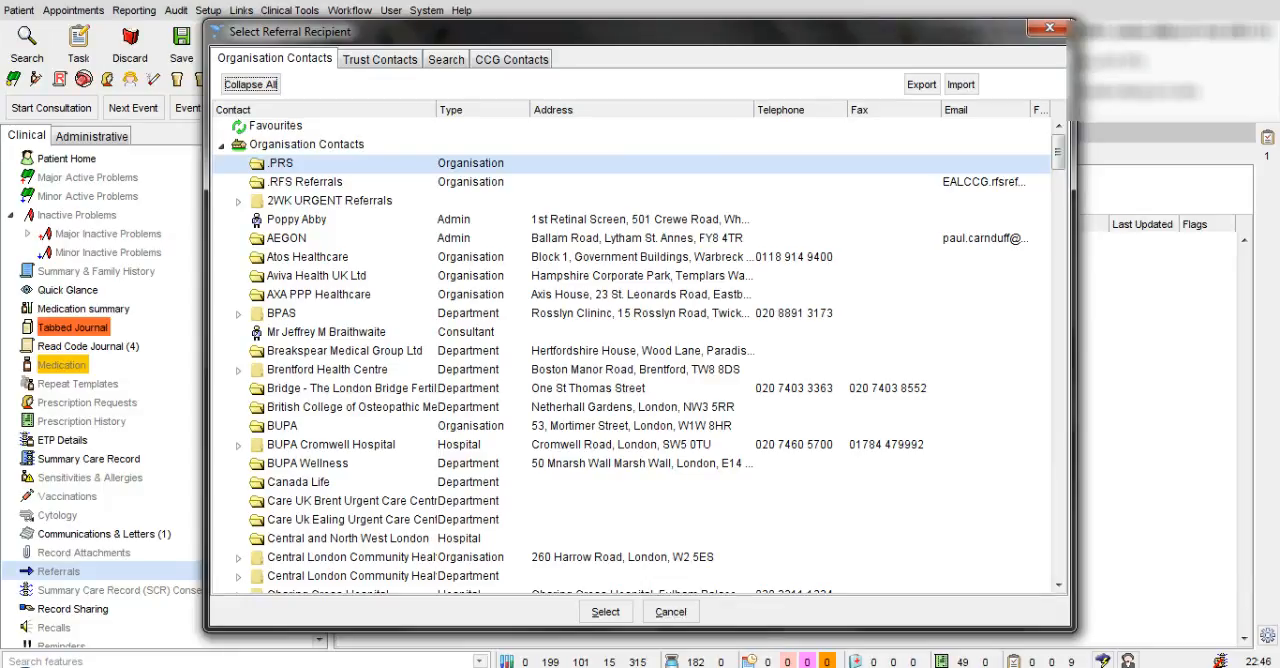
click(503, 59)
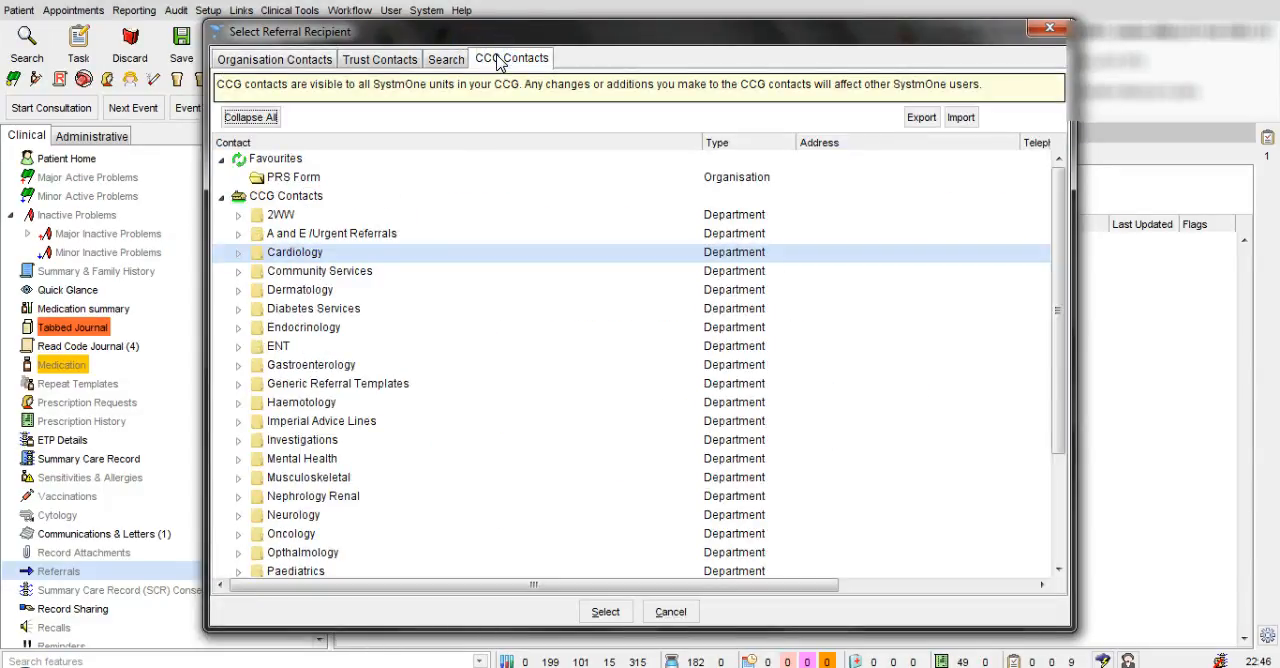
click(288, 161)
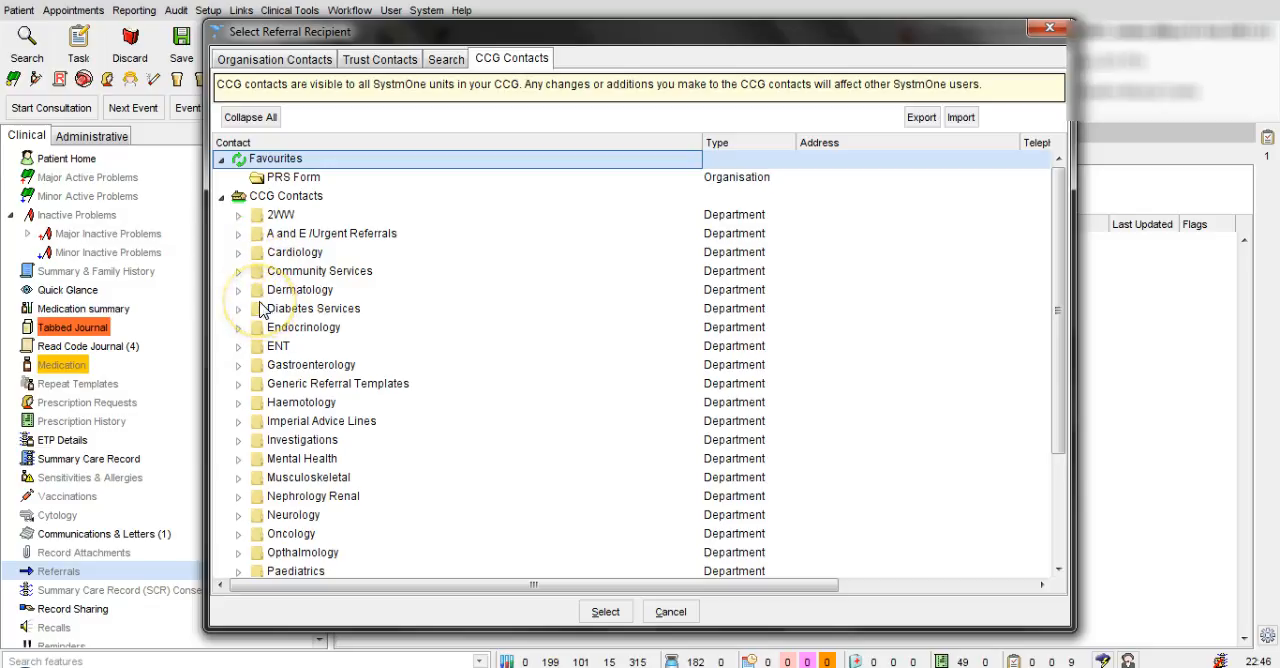
Step: Browse the CCG contacts' Cardiology folder down to the Rapid Access Chest Pain Services clinics, and collapse it again
click(239, 254)
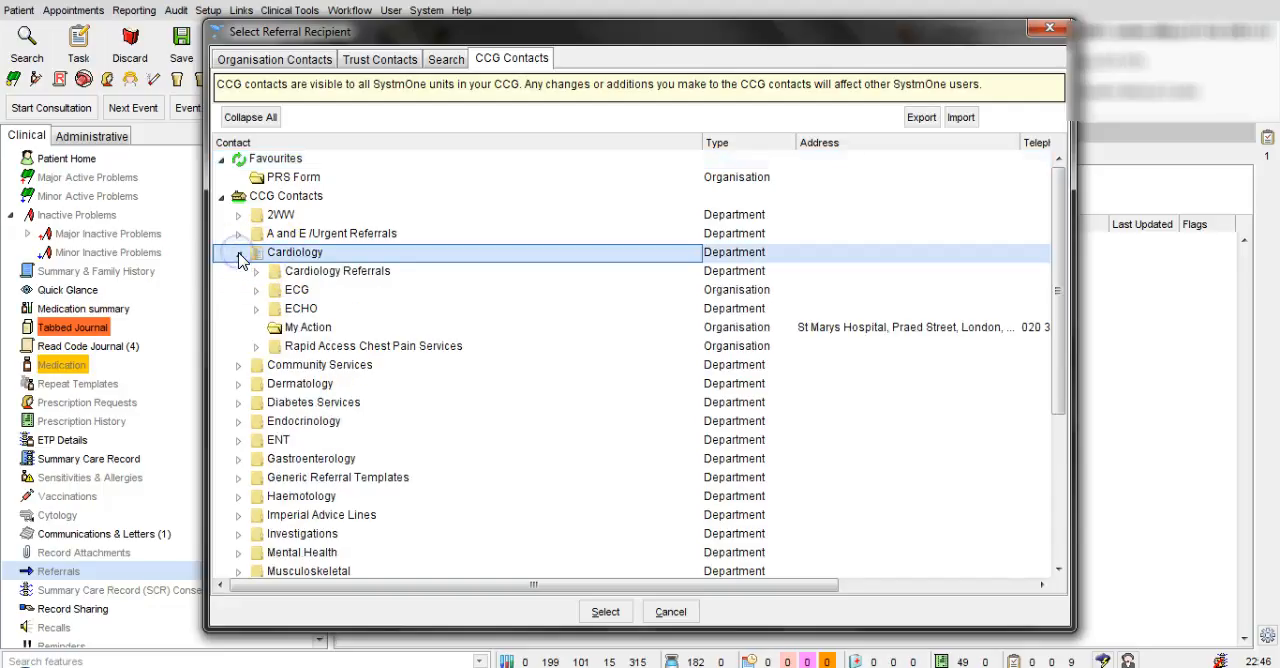
click(257, 346)
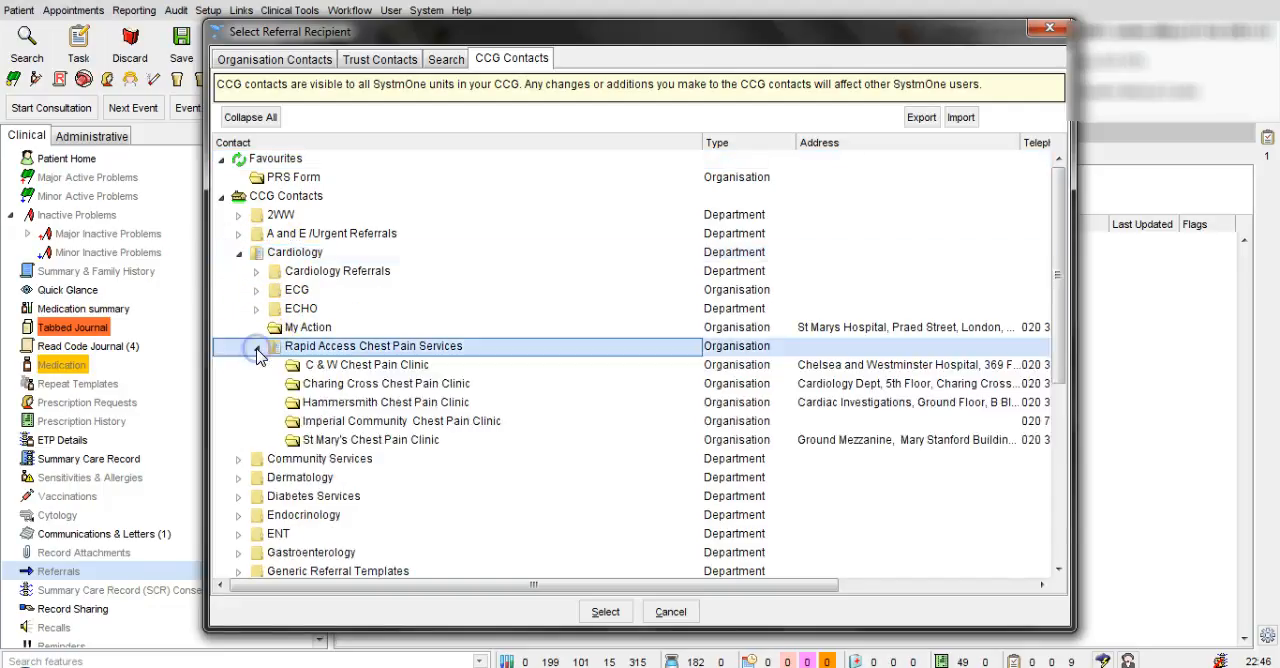
click(362, 368)
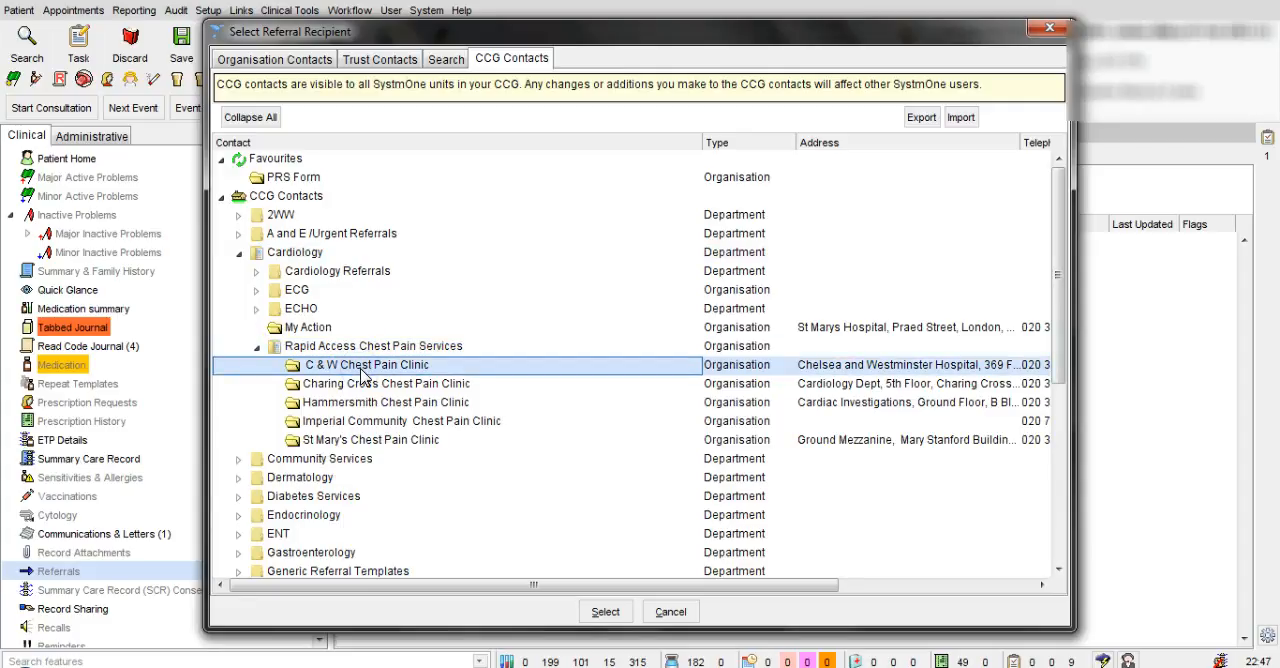
click(257, 346)
click(238, 252)
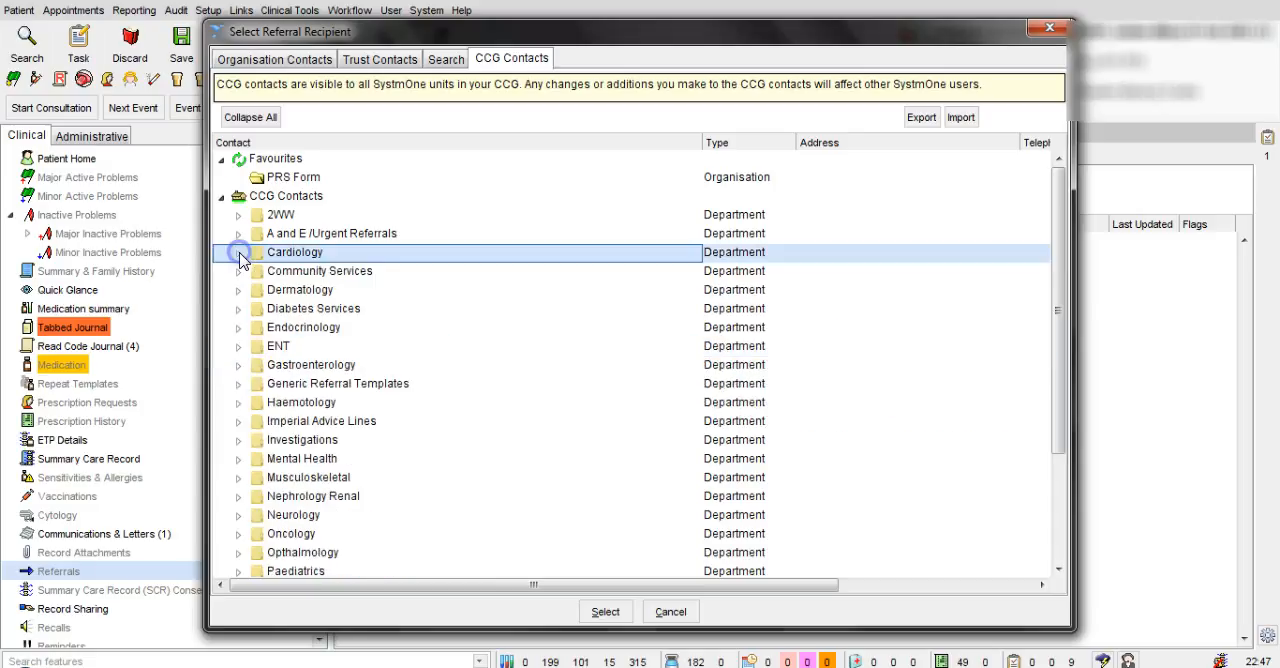
click(279, 215)
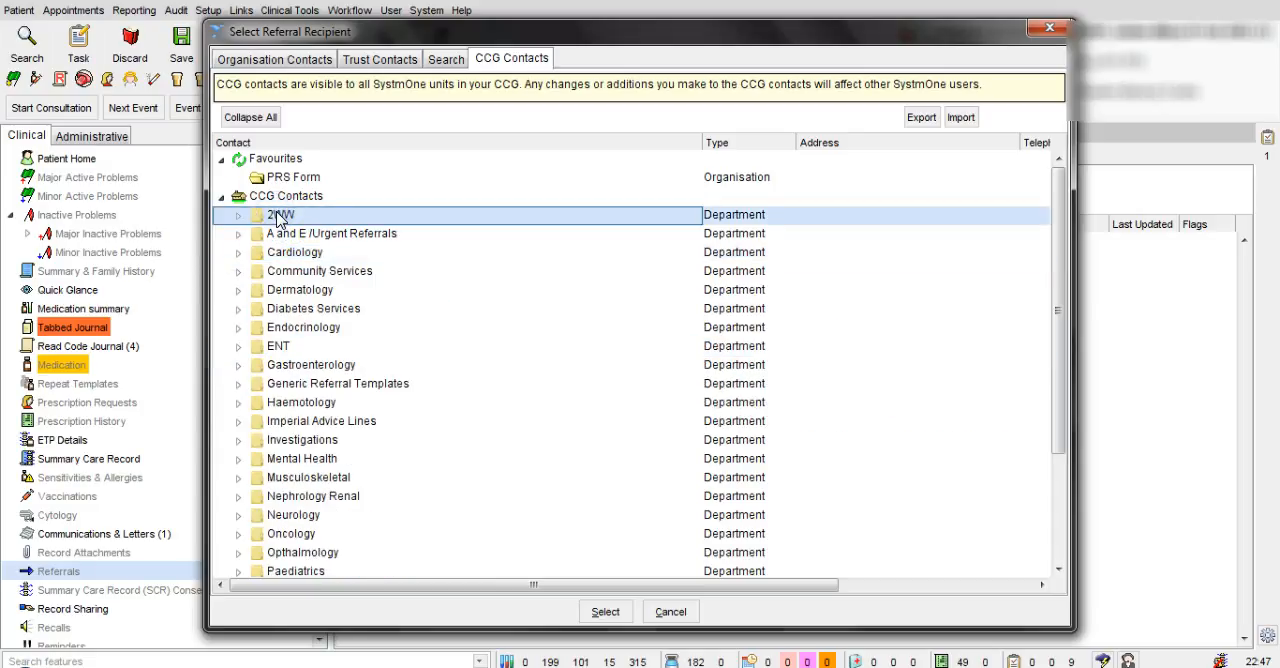
click(348, 227)
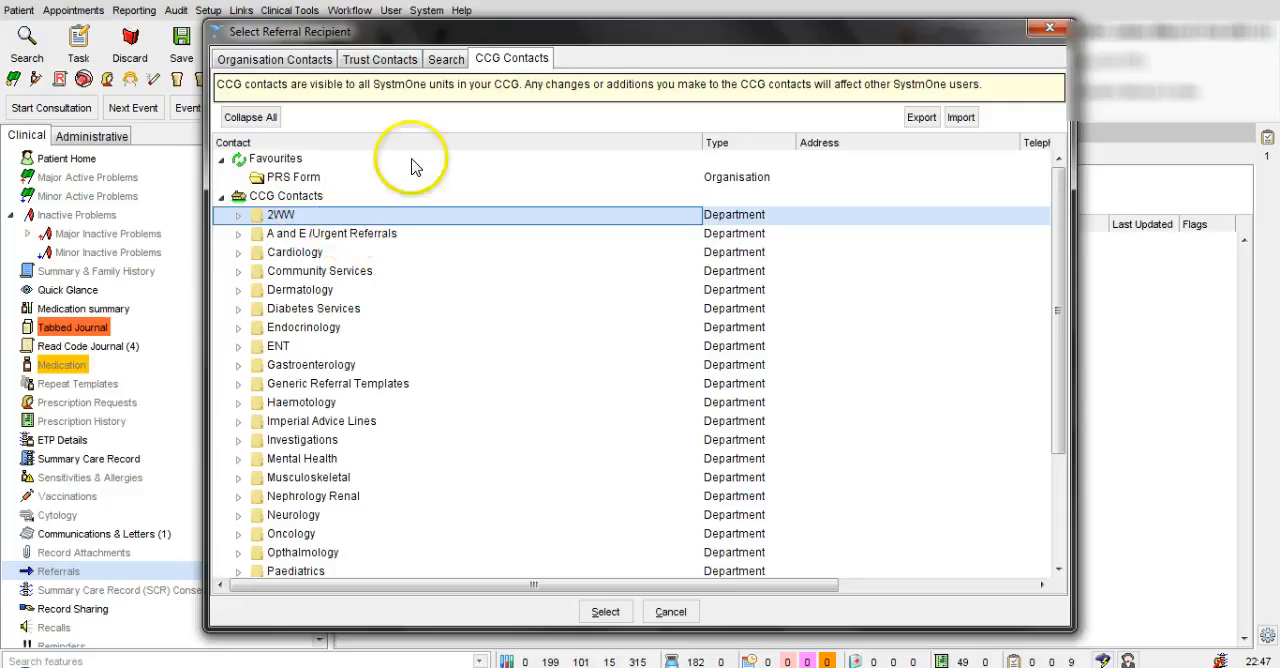
Step: Search for "Chest Pain" in the CCG contacts only, excluding unit and trust contacts
click(445, 62)
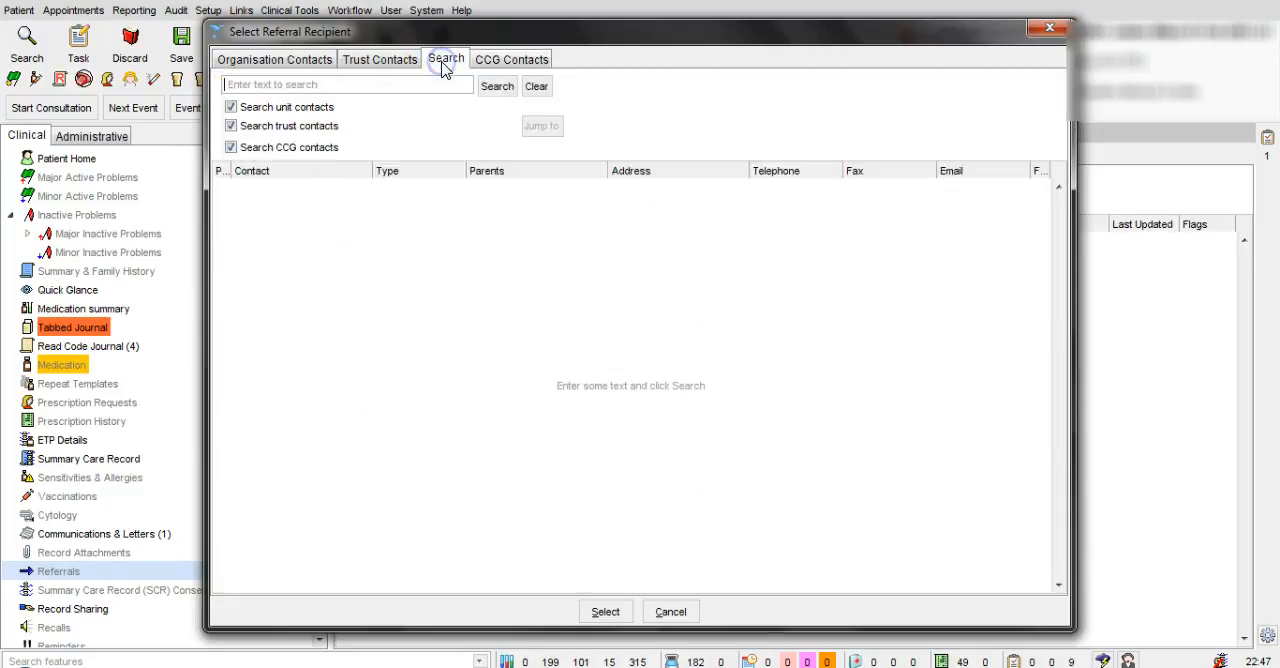
click(233, 108)
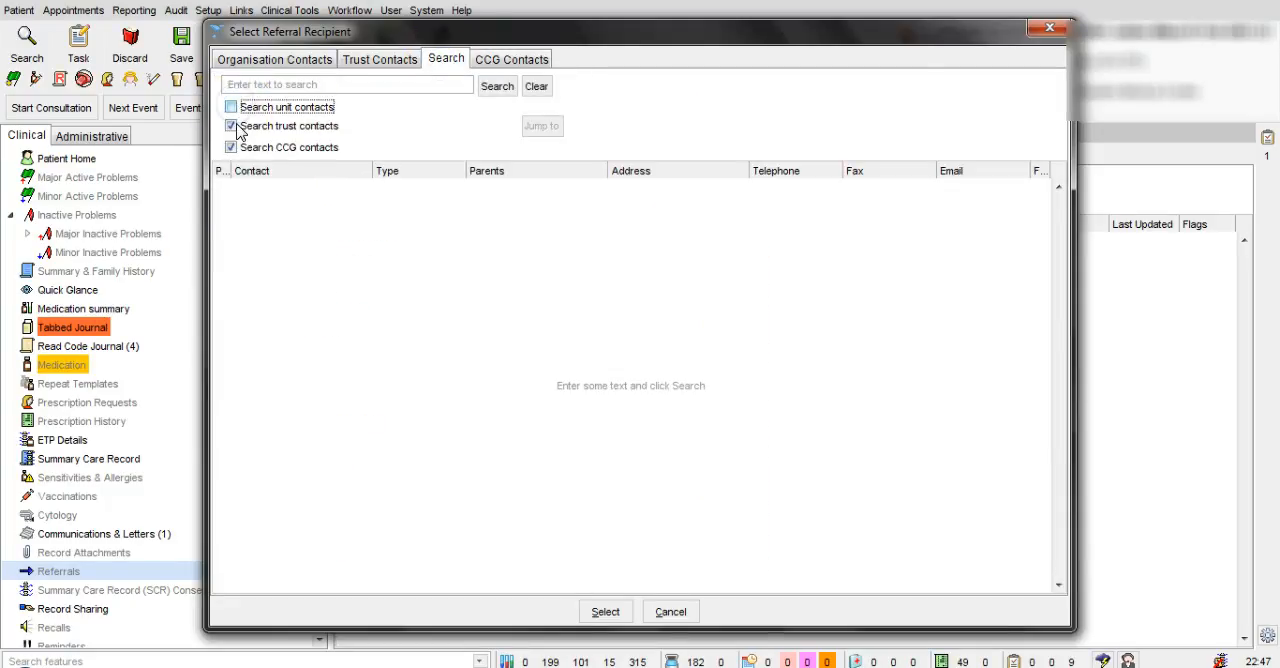
click(231, 126)
click(254, 85)
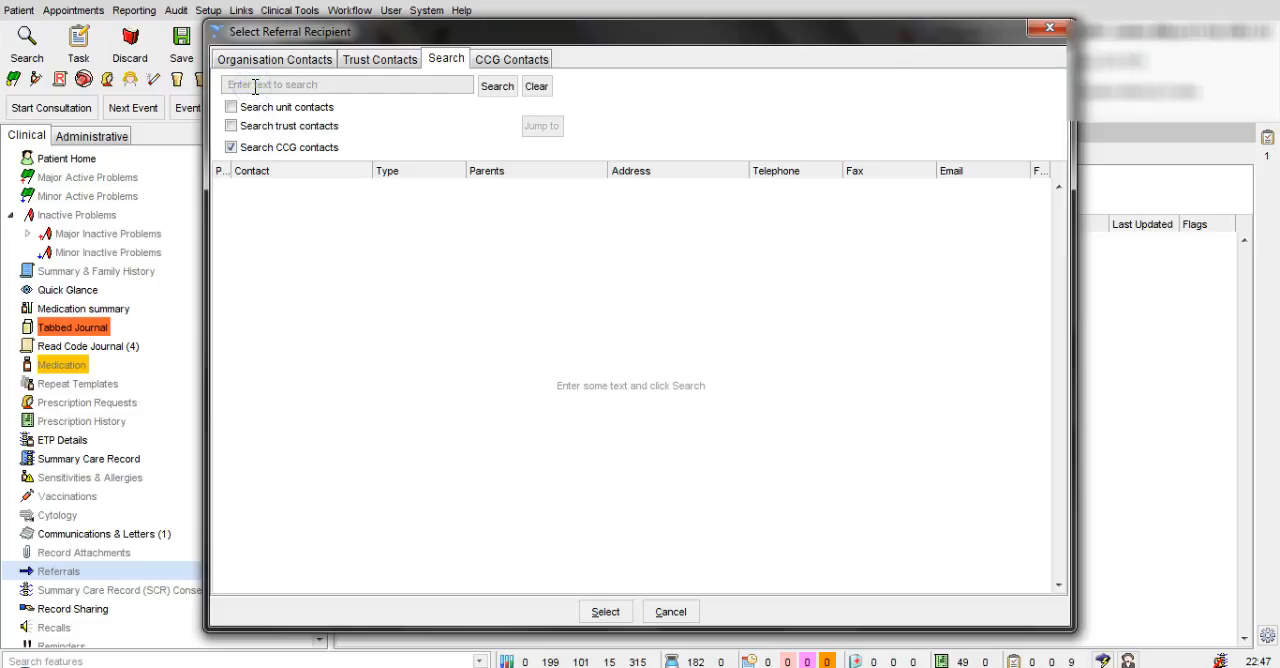
text(Chest Pain)
click(497, 88)
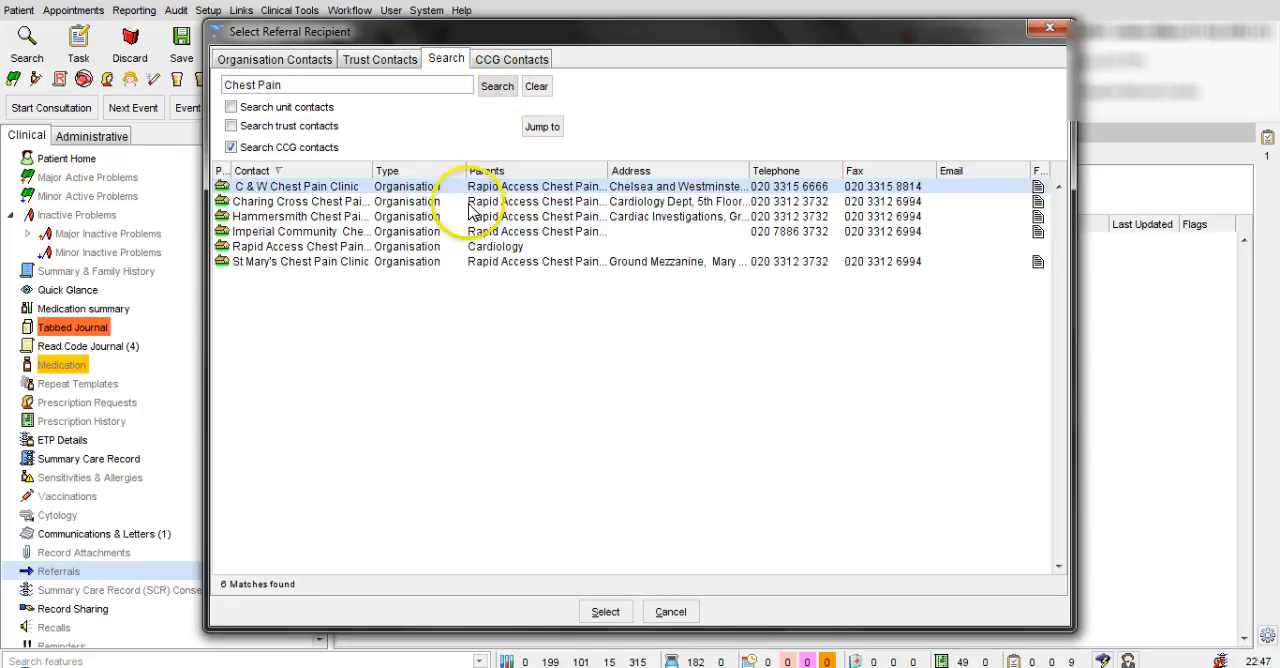
Step: Jump from the C & W Chest Pain Clinic search result to its entry in the CCG contacts tree
click(428, 190)
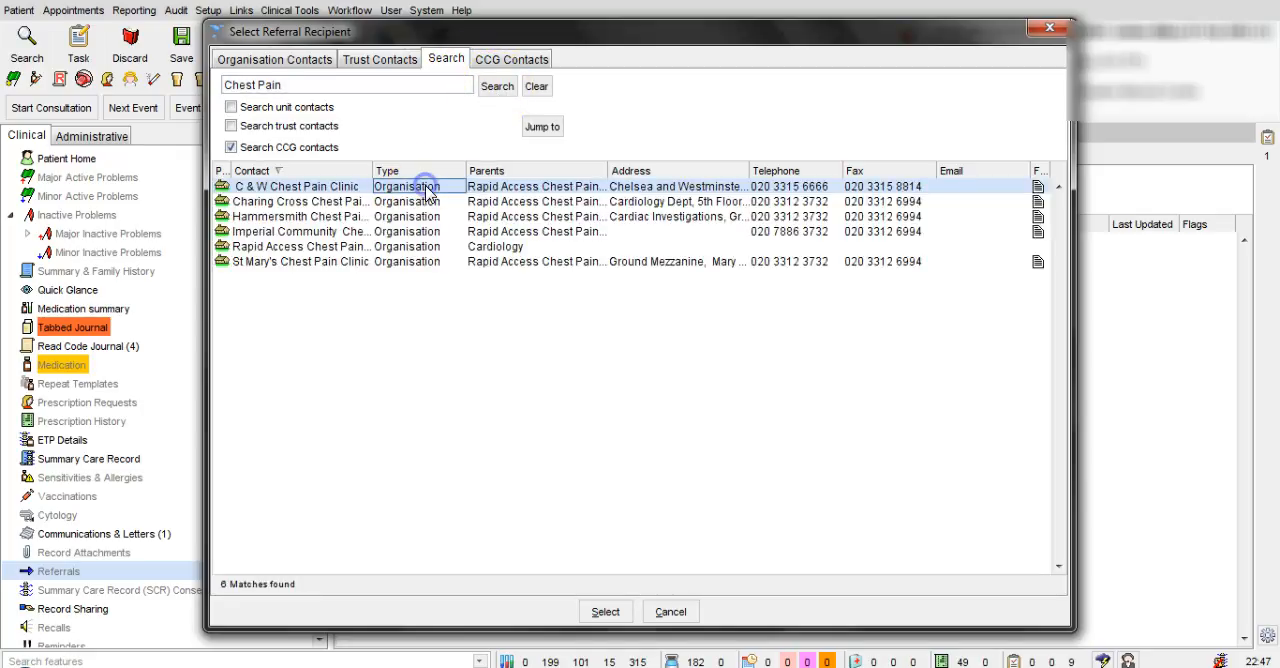
click(340, 188)
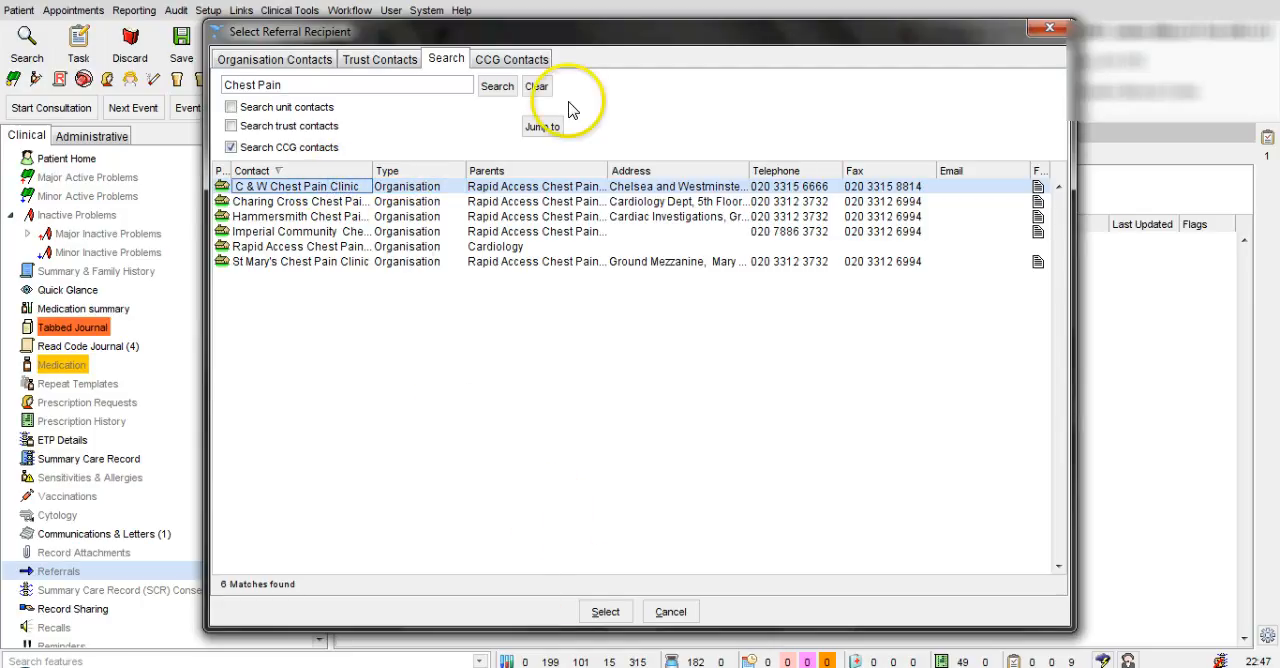
click(542, 128)
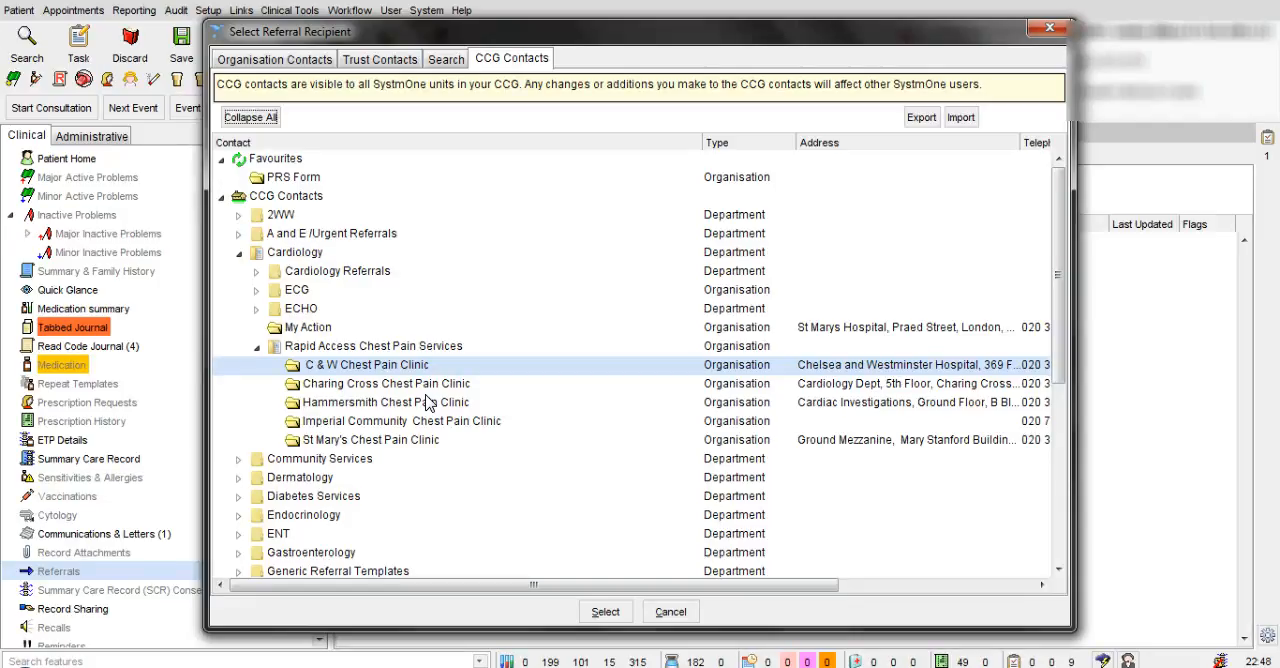
Step: Add the C & W Chest Pain Clinic contact to the favourites and remove it from them again
right_click(472, 371)
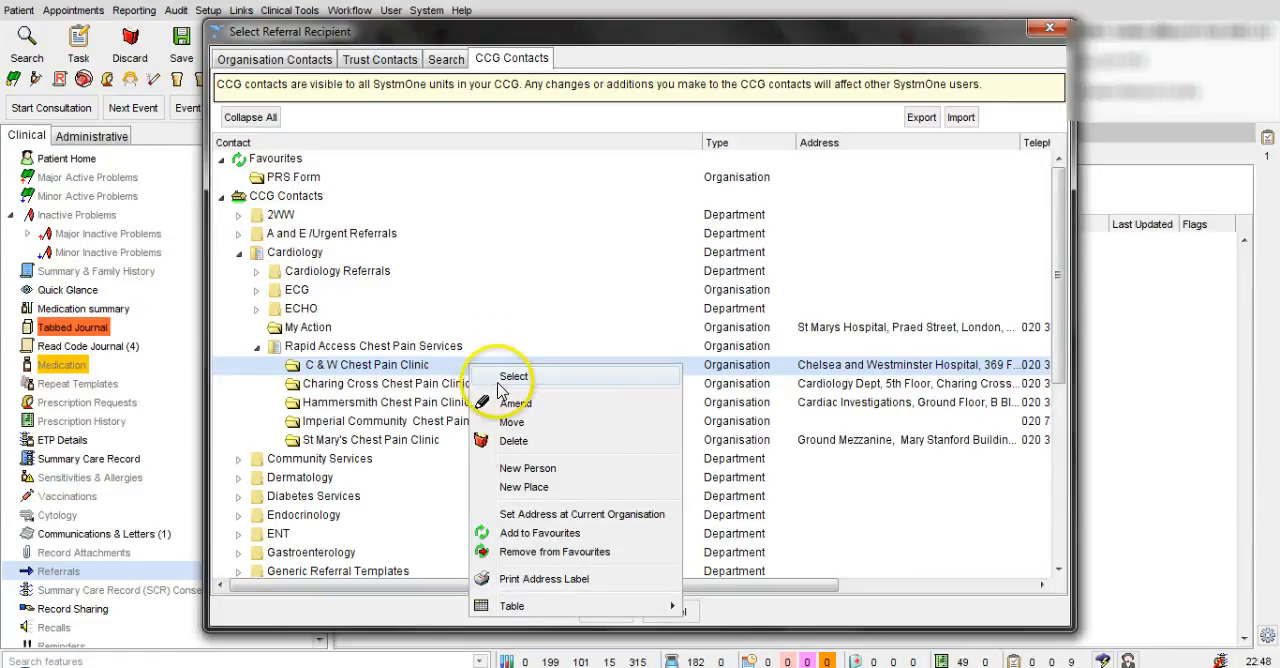
click(546, 535)
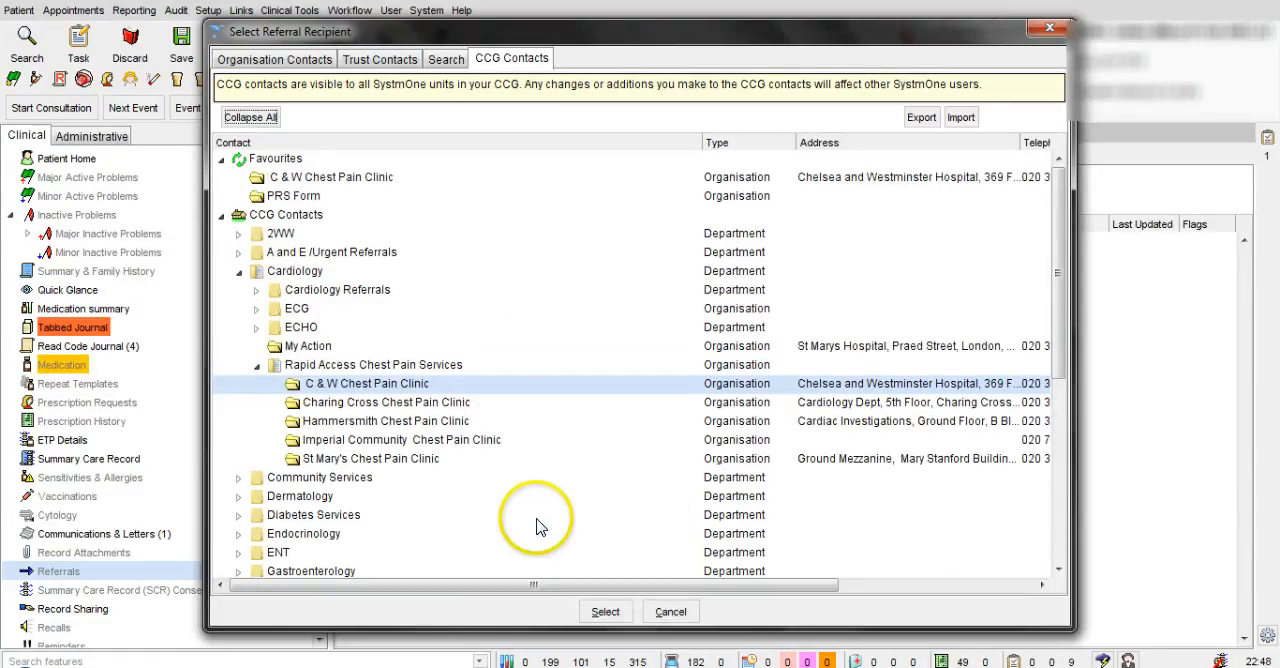
click(378, 185)
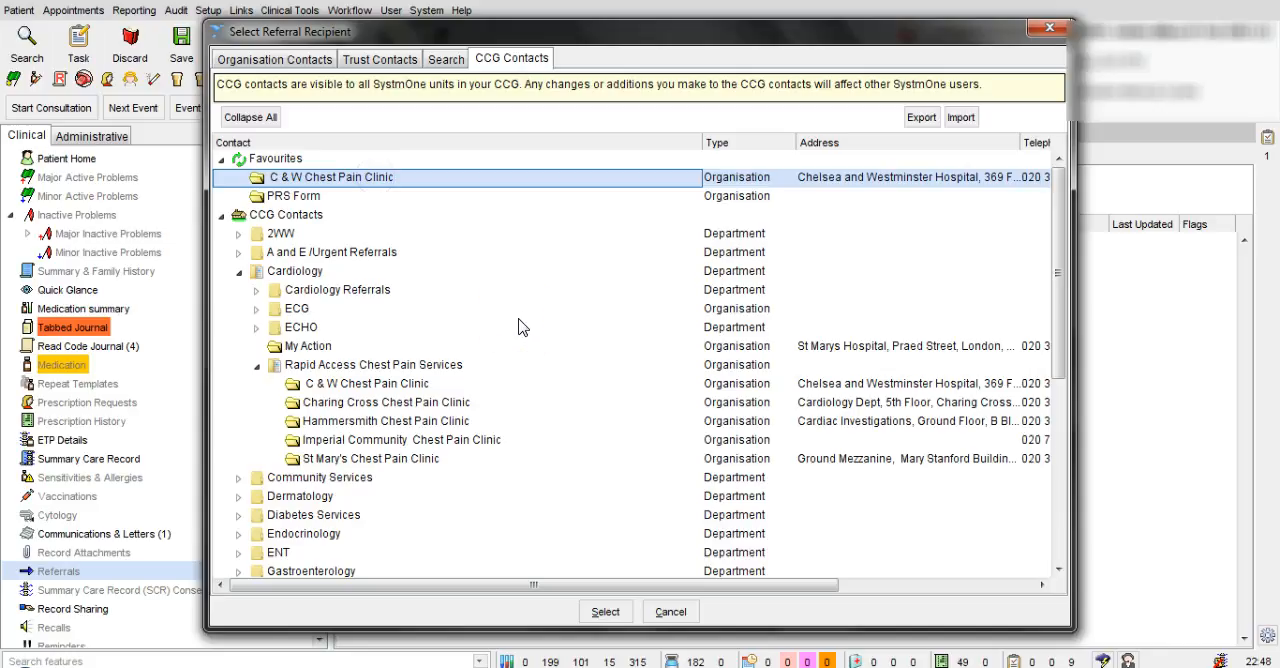
right_click(359, 188)
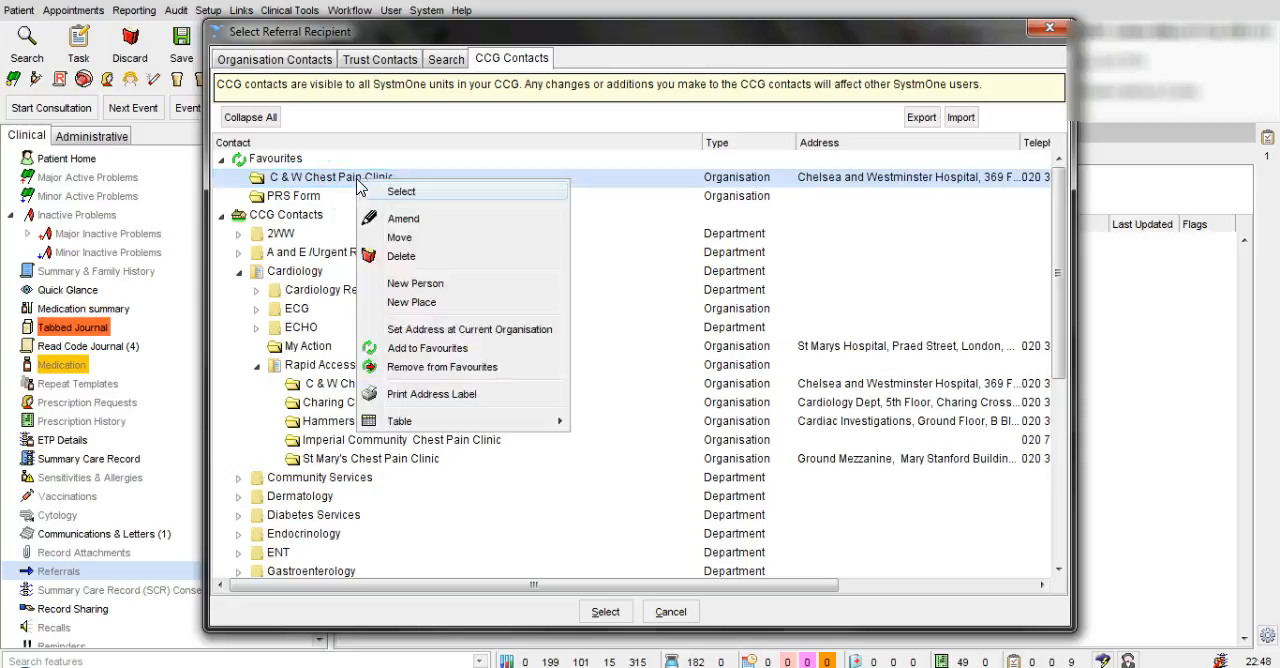
click(457, 366)
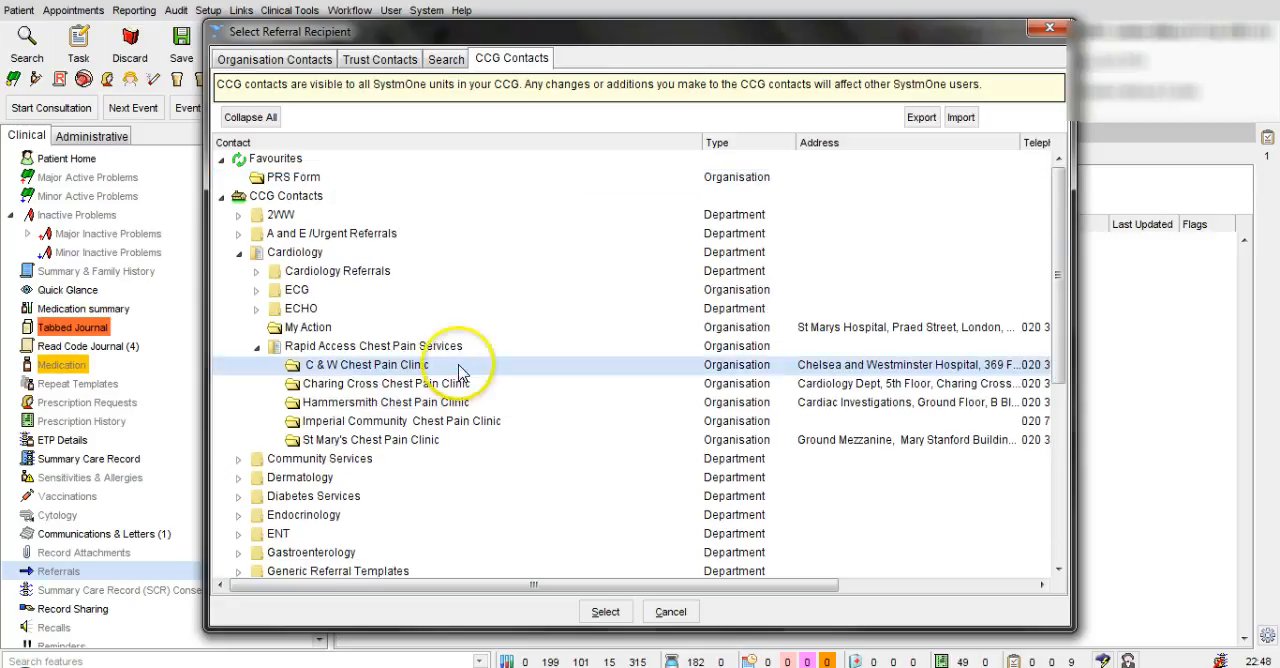
Step: Choose the C & W Chest Pain Clinic under Rapid Access Chest Pain Services as the referral recipient
click(765, 368)
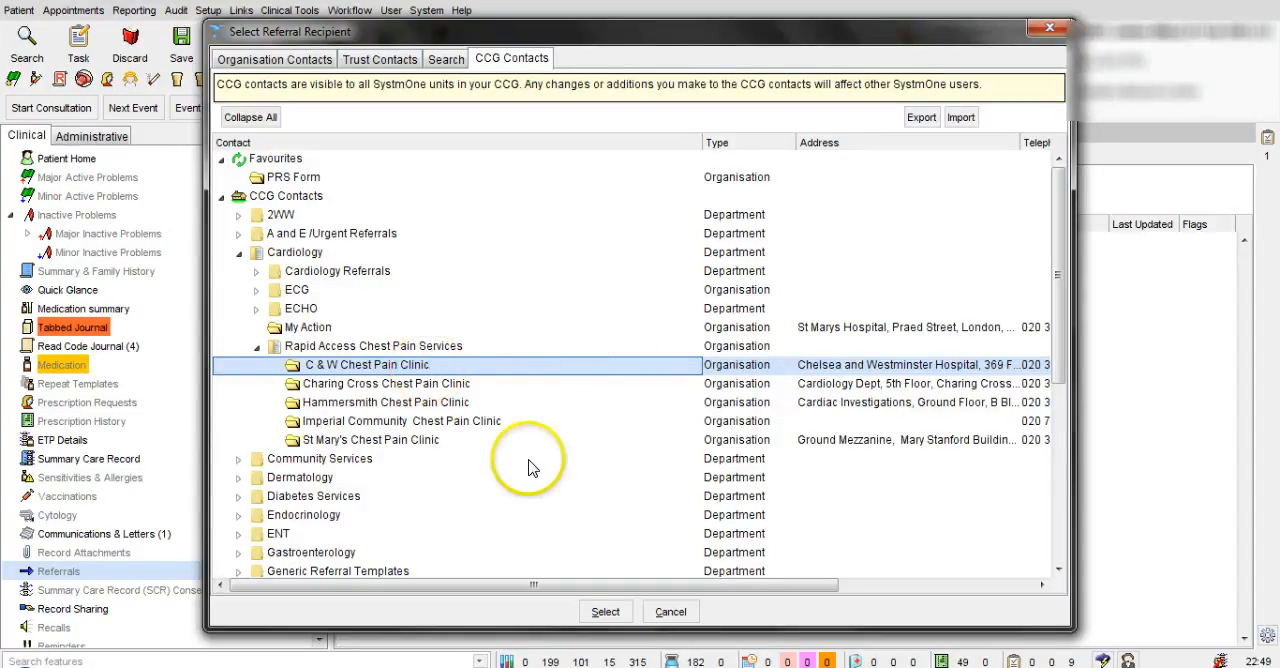
click(604, 612)
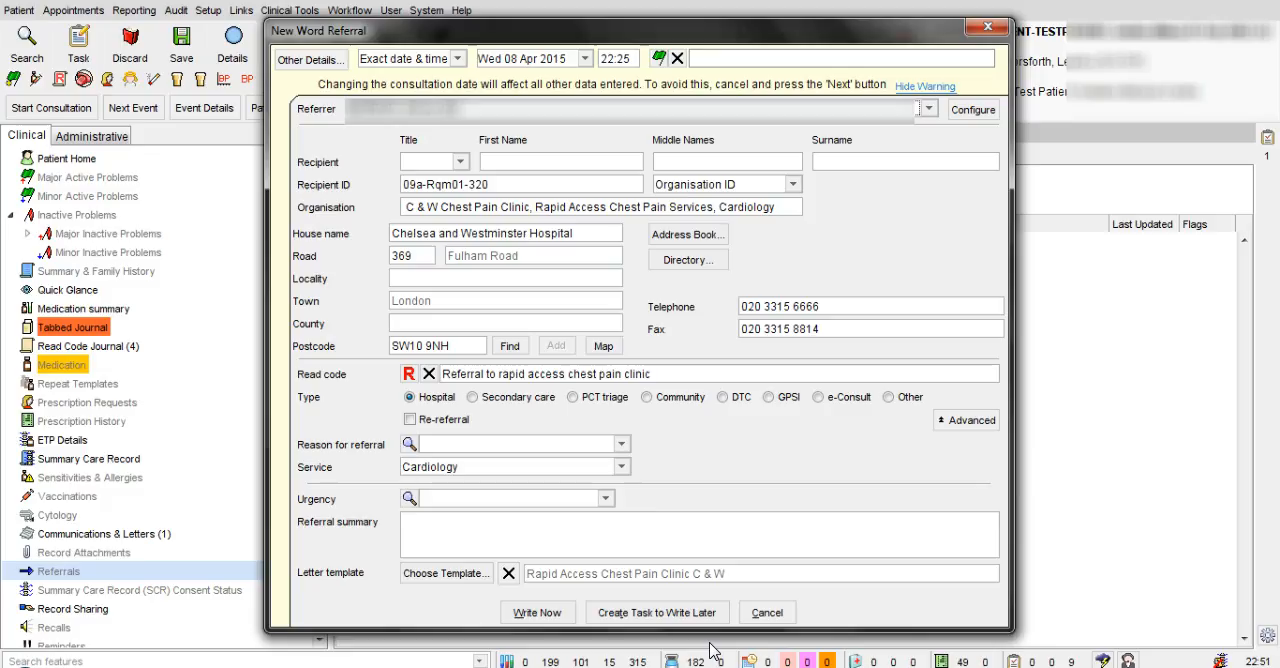
Step: Create a task for writing the referral at another time, assign it to Me, and enter "Please write this referral letter" as its body
click(663, 618)
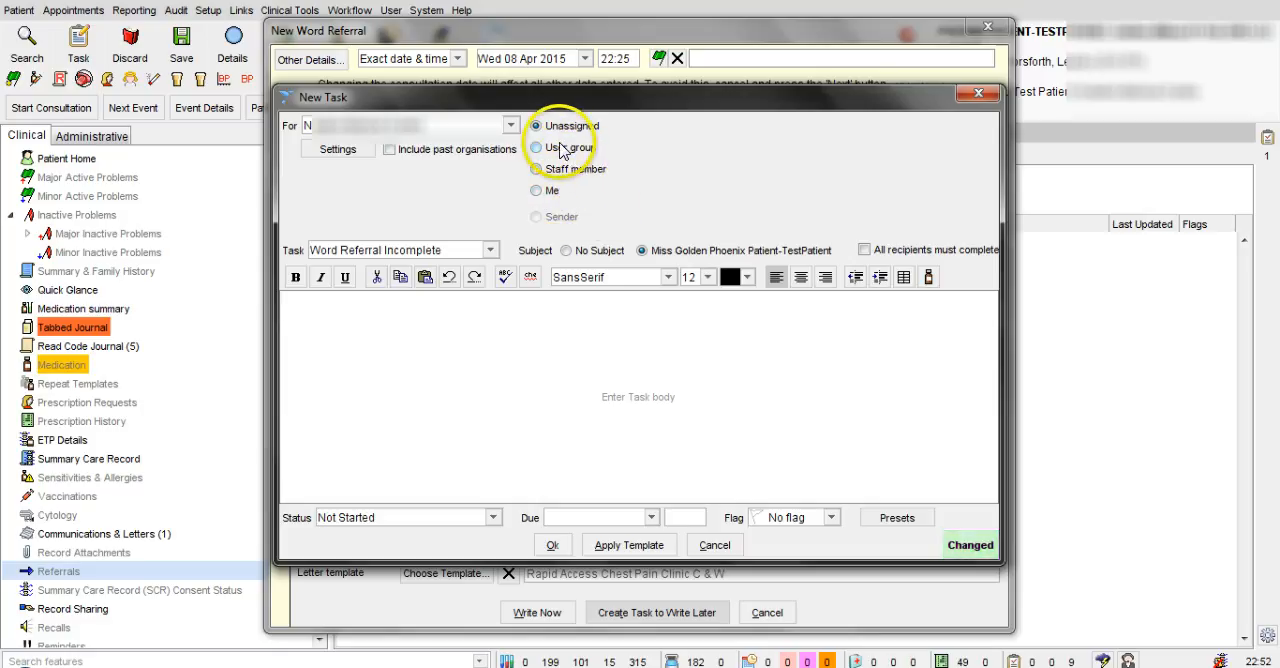
click(538, 192)
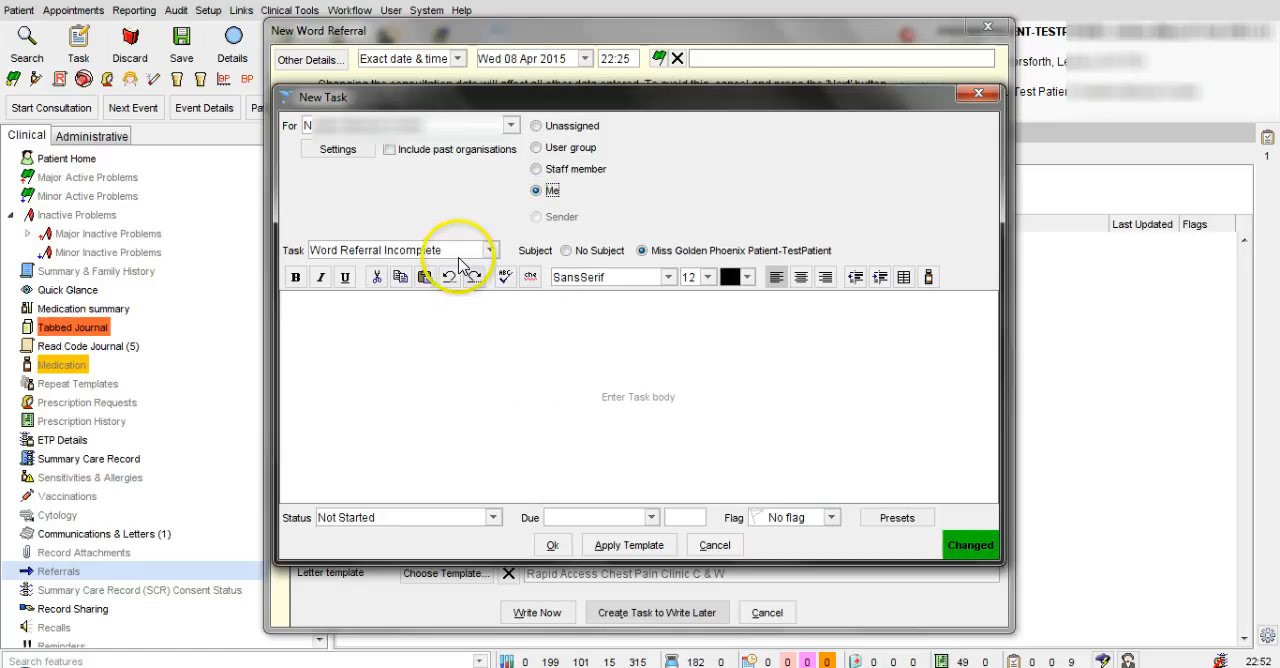
click(503, 307)
text(Pl)
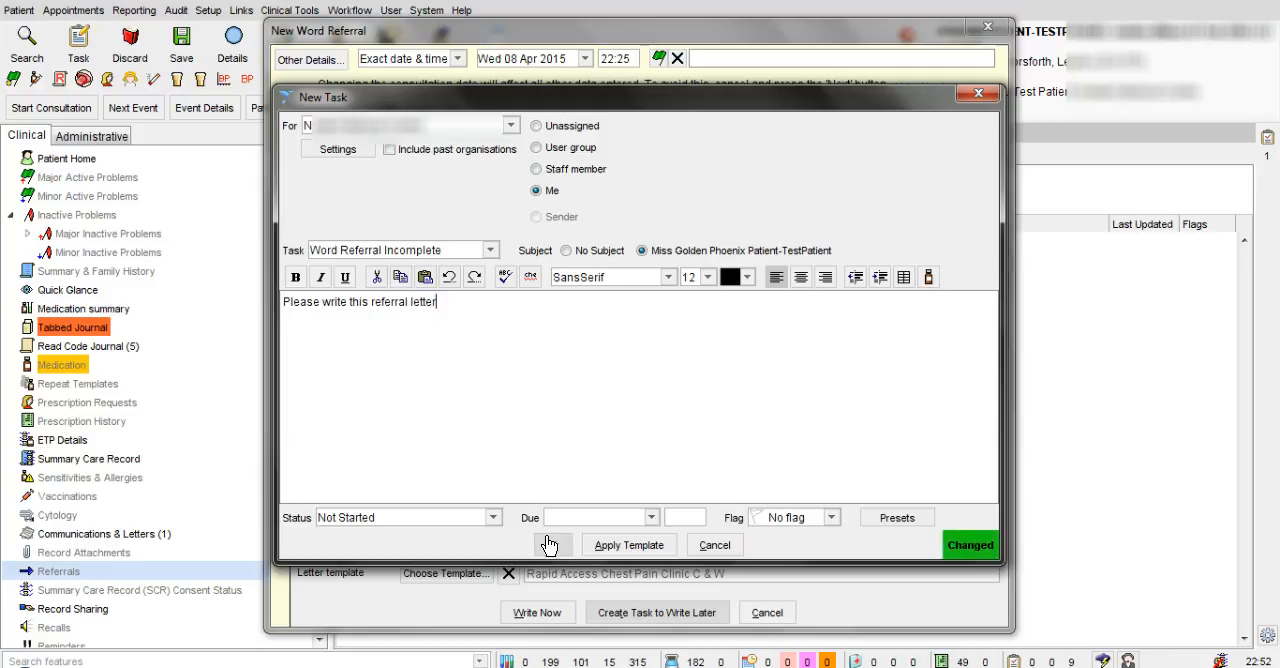
click(438, 360)
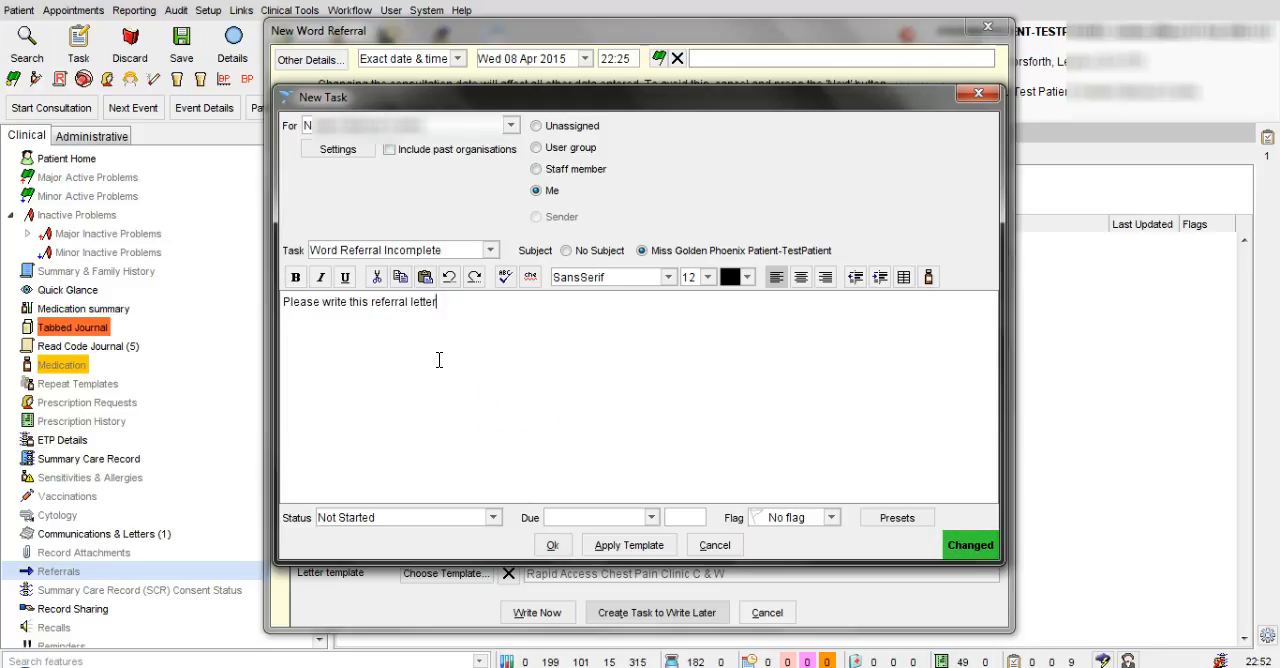
click(587, 453)
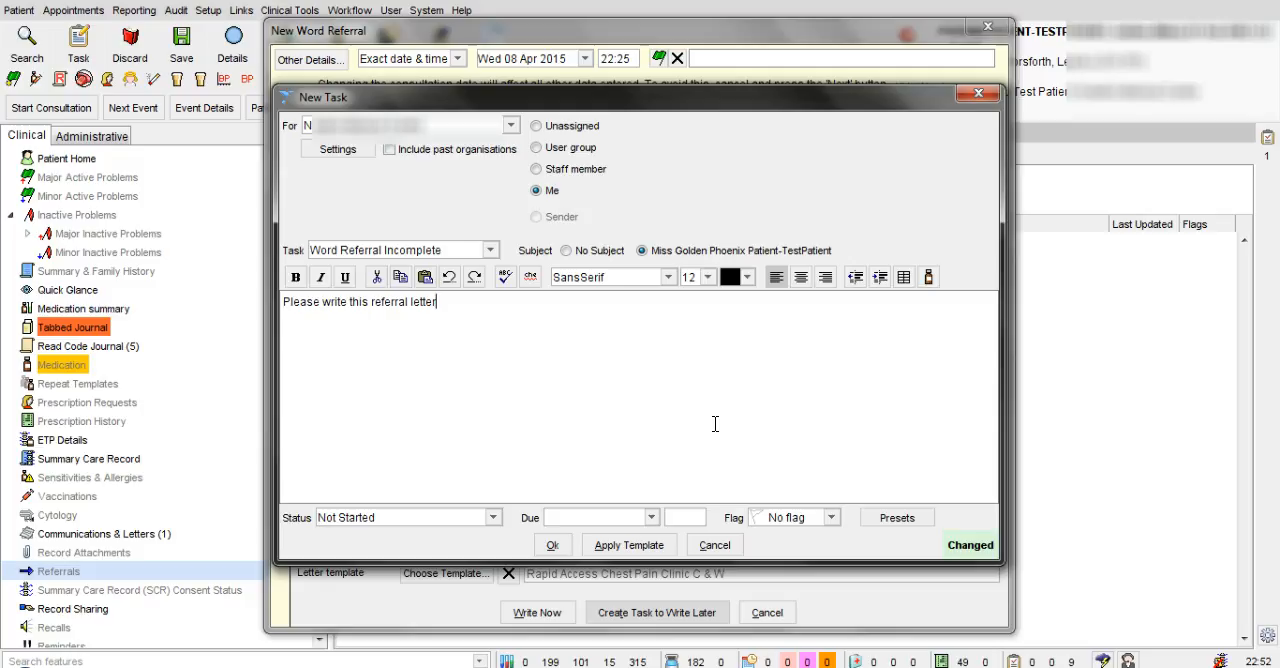
Step: Create the writing task from the Urgent Referral task template and save the patient record
click(640, 545)
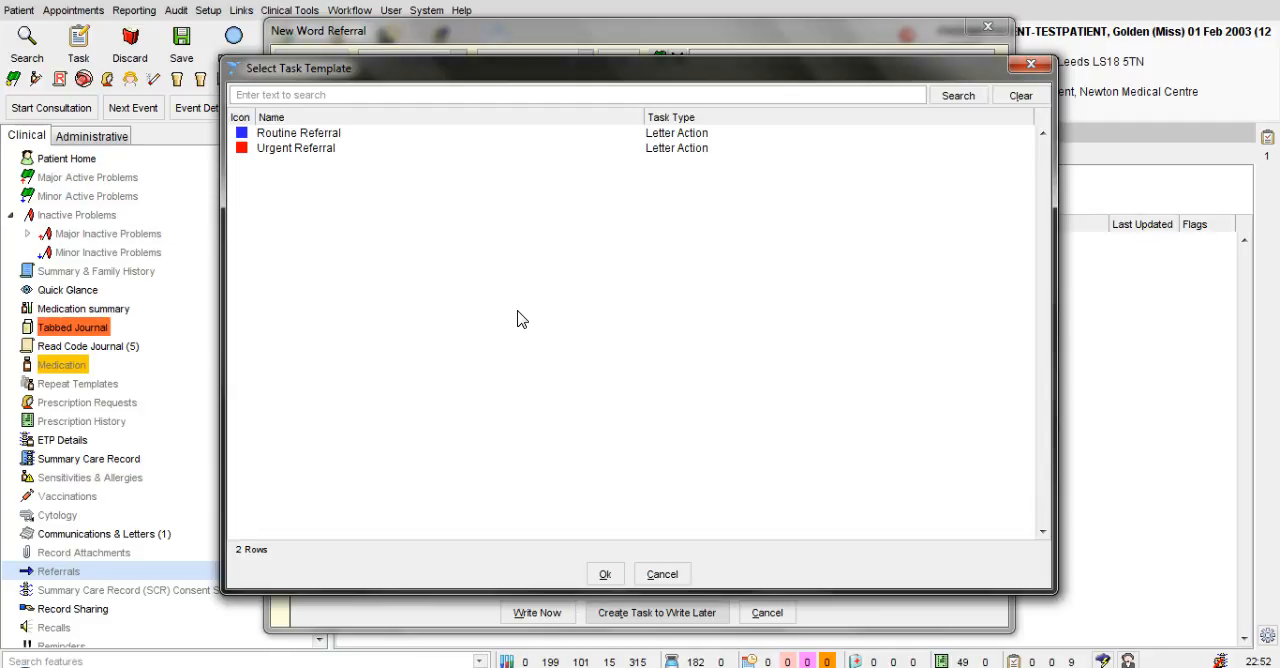
click(317, 150)
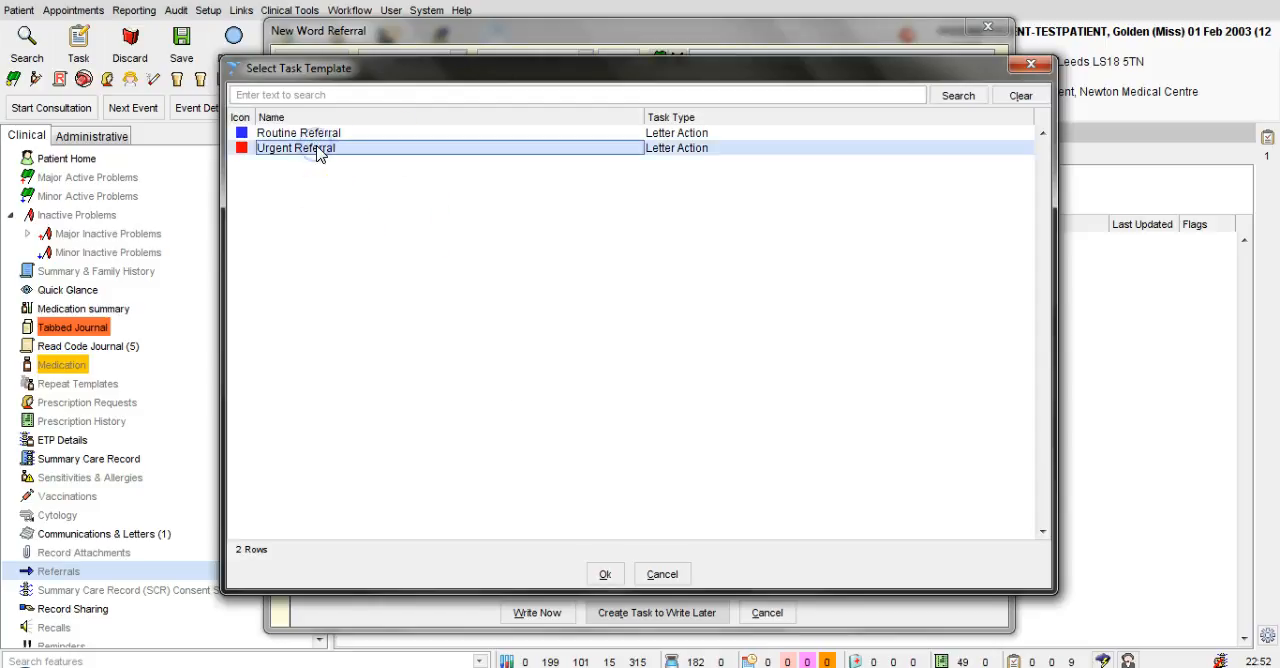
click(606, 578)
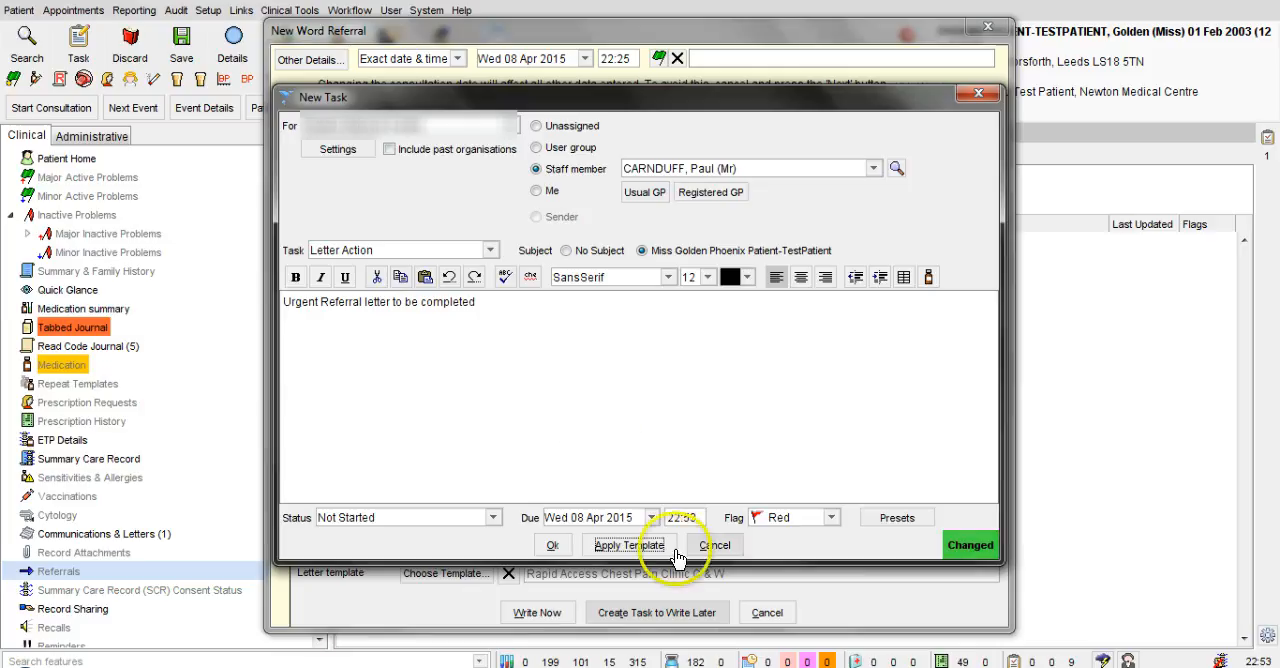
click(552, 547)
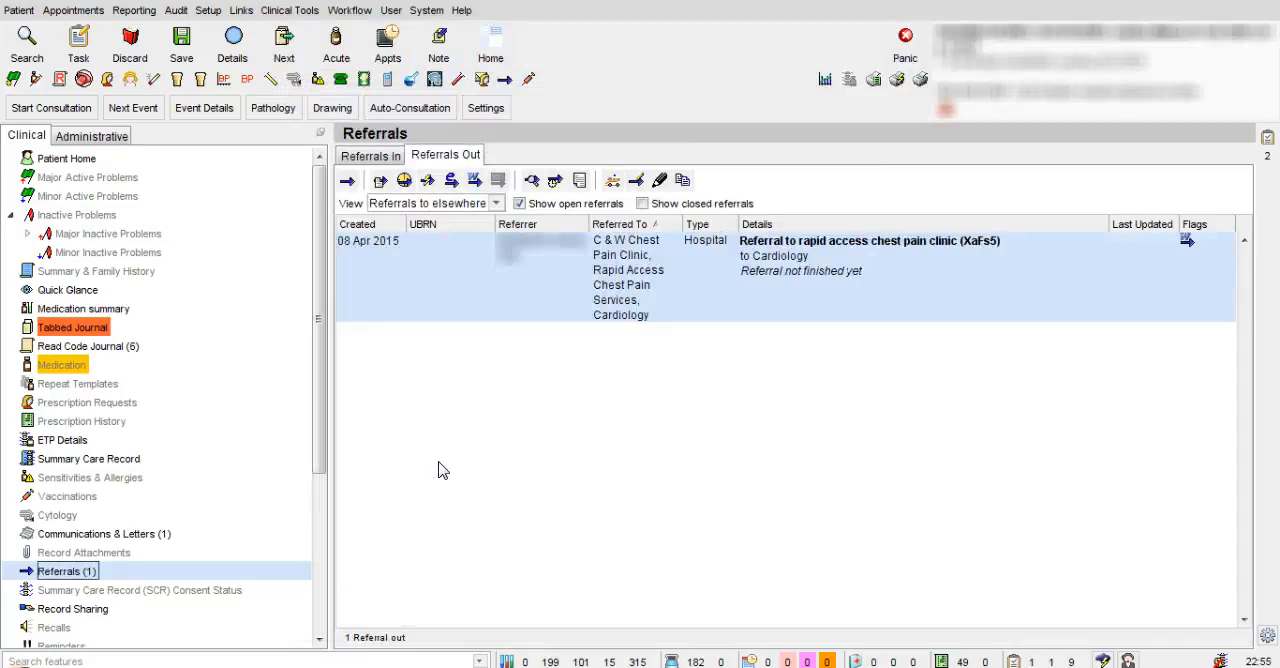
click(172, 58)
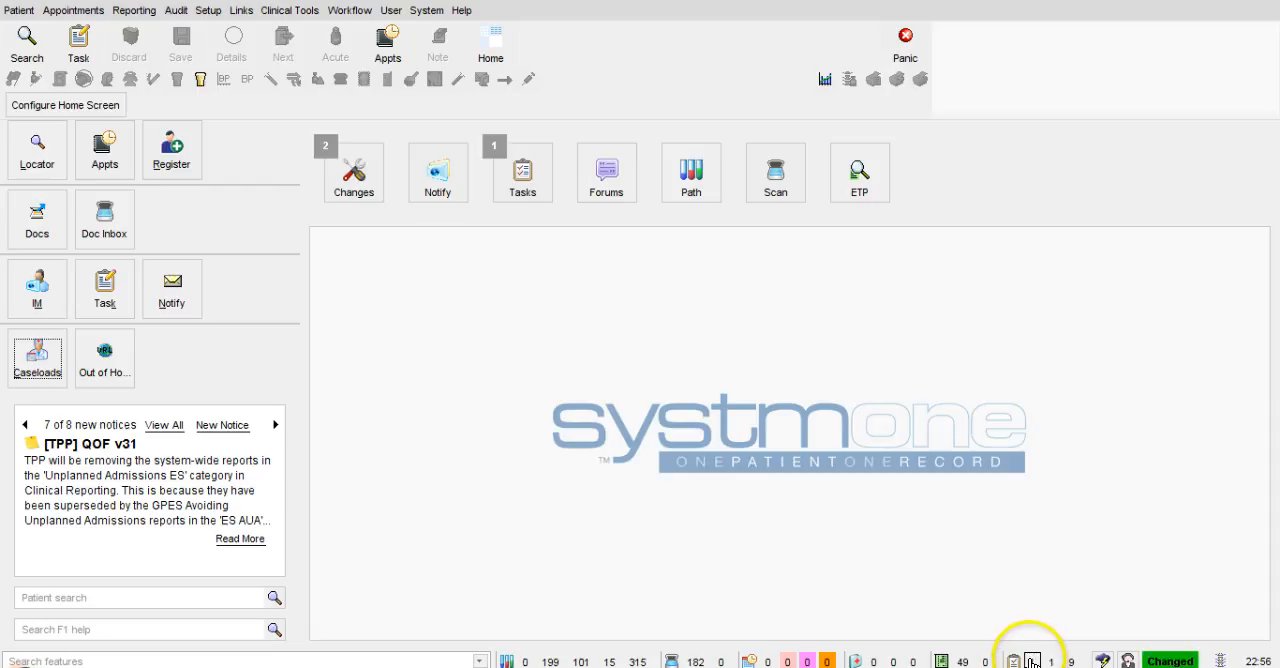
Step: Retrieve the patient's record from the Word Referral Incomplete task in the list of tasks assigned only to me
click(1031, 660)
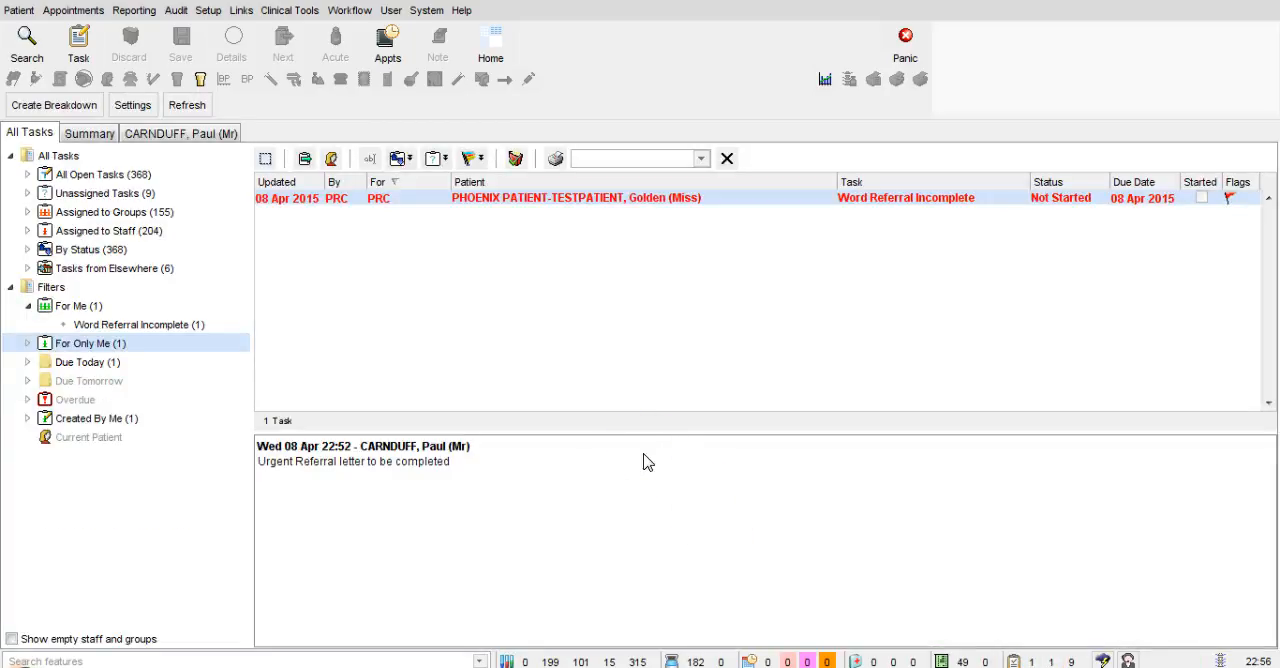
click(796, 204)
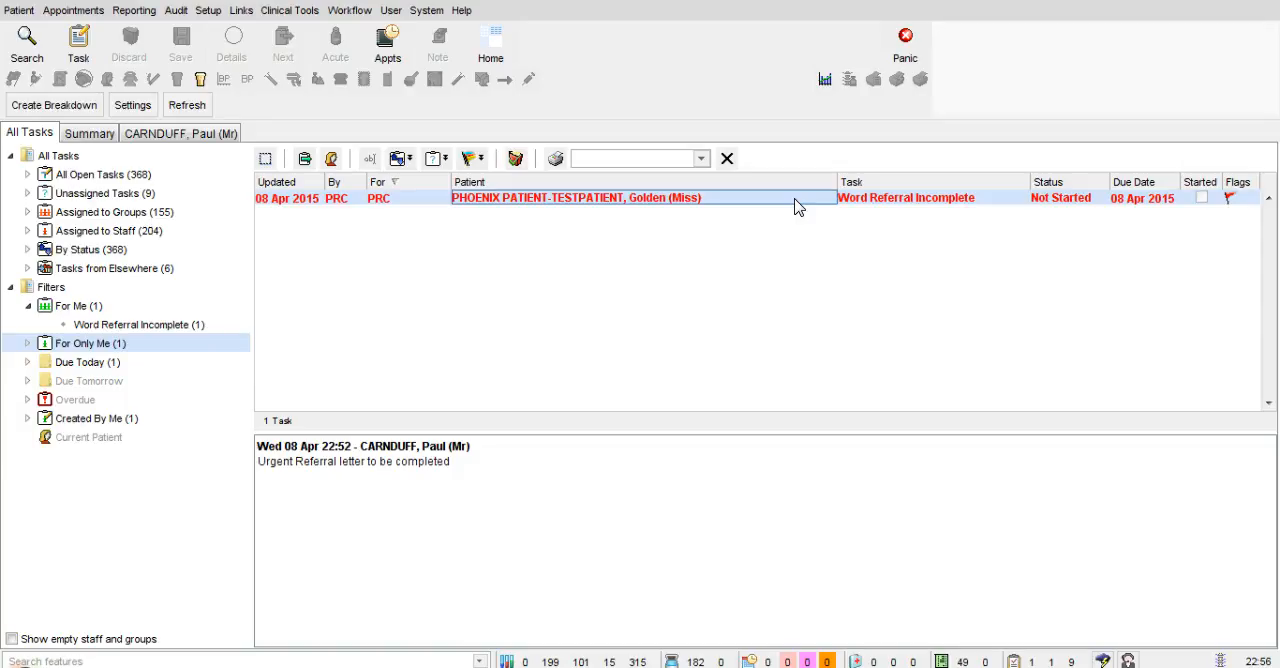
click(906, 205)
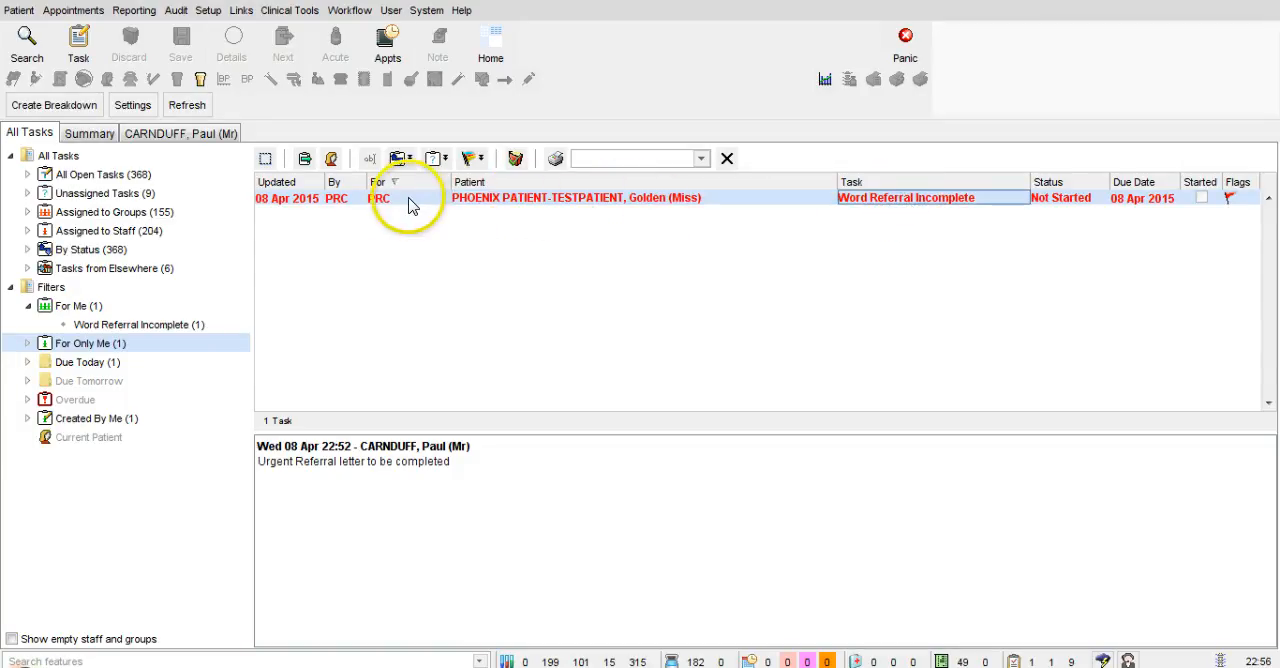
right_click(369, 204)
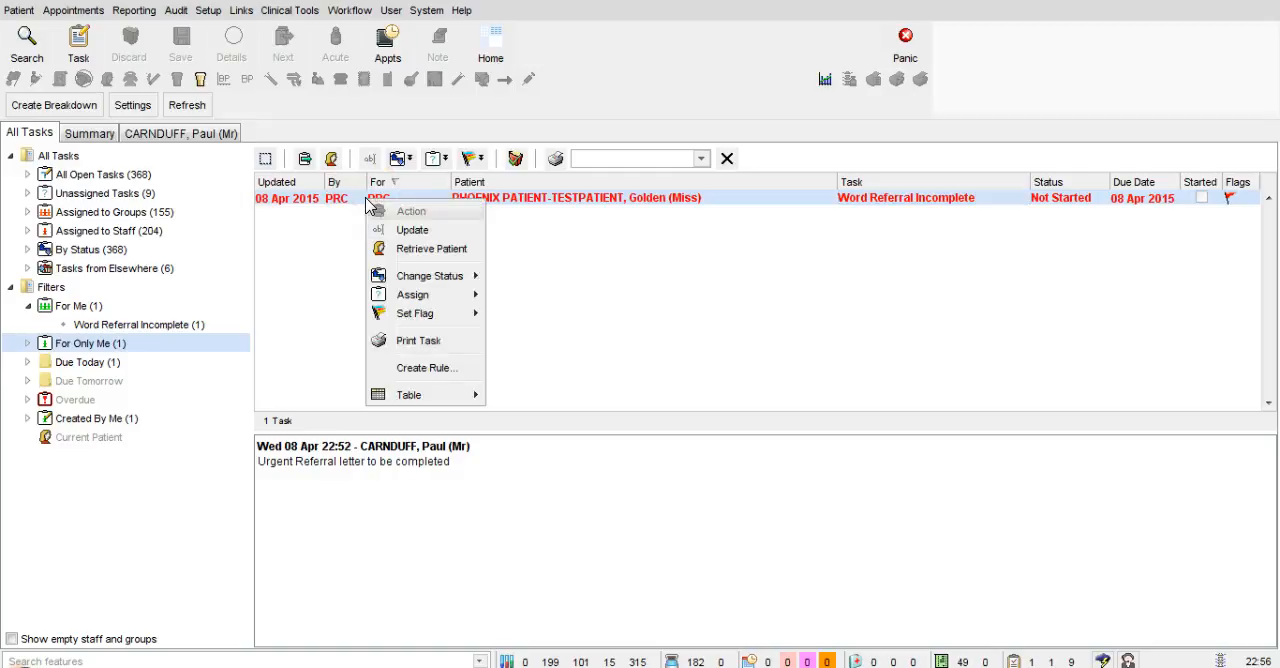
click(425, 248)
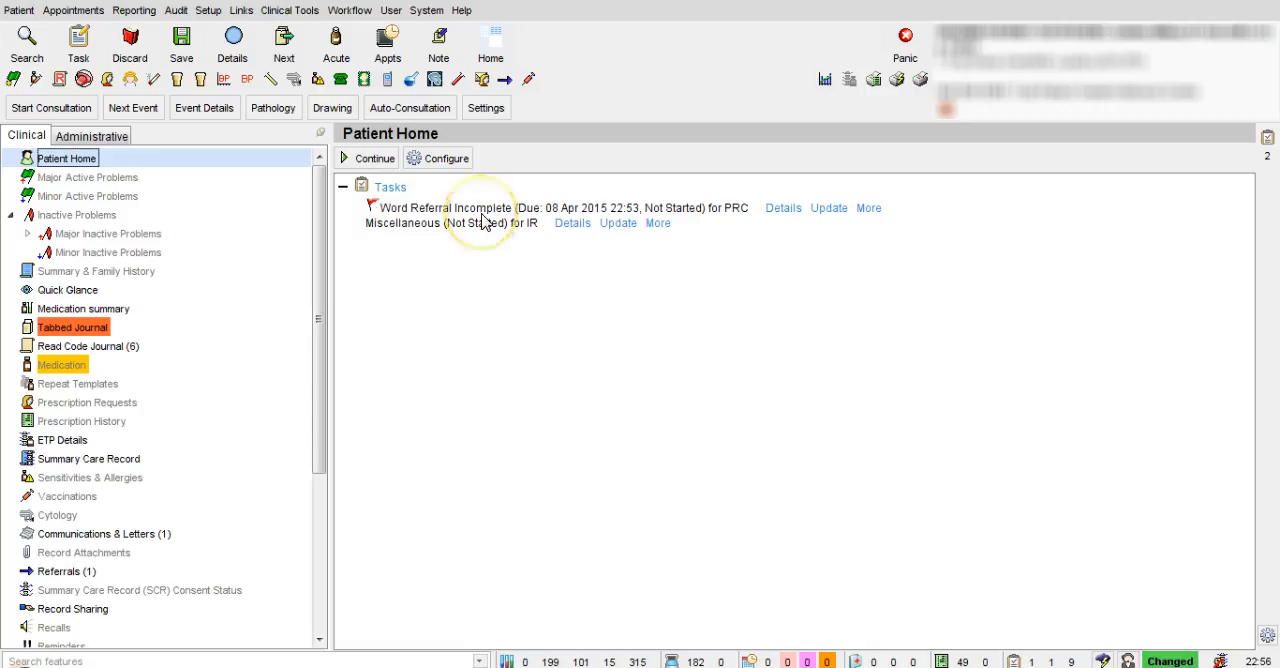
Step: Open the letter content of the rapid access chest pain clinic referral for amending
click(82, 573)
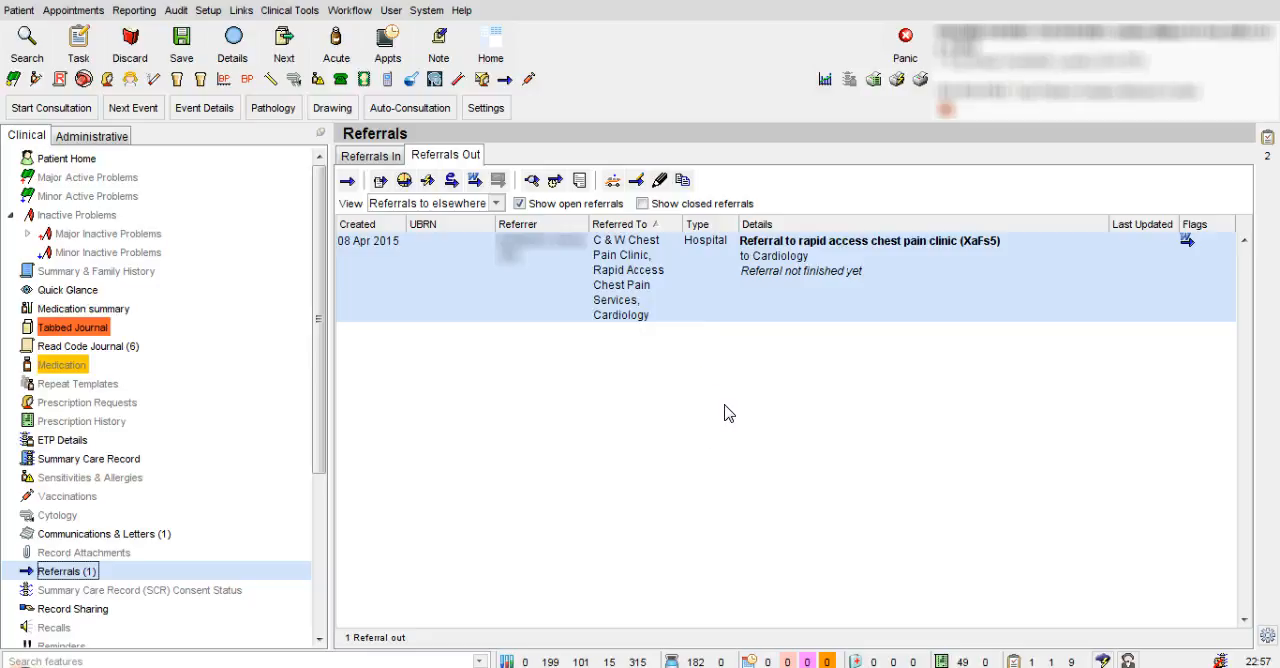
right_click(671, 288)
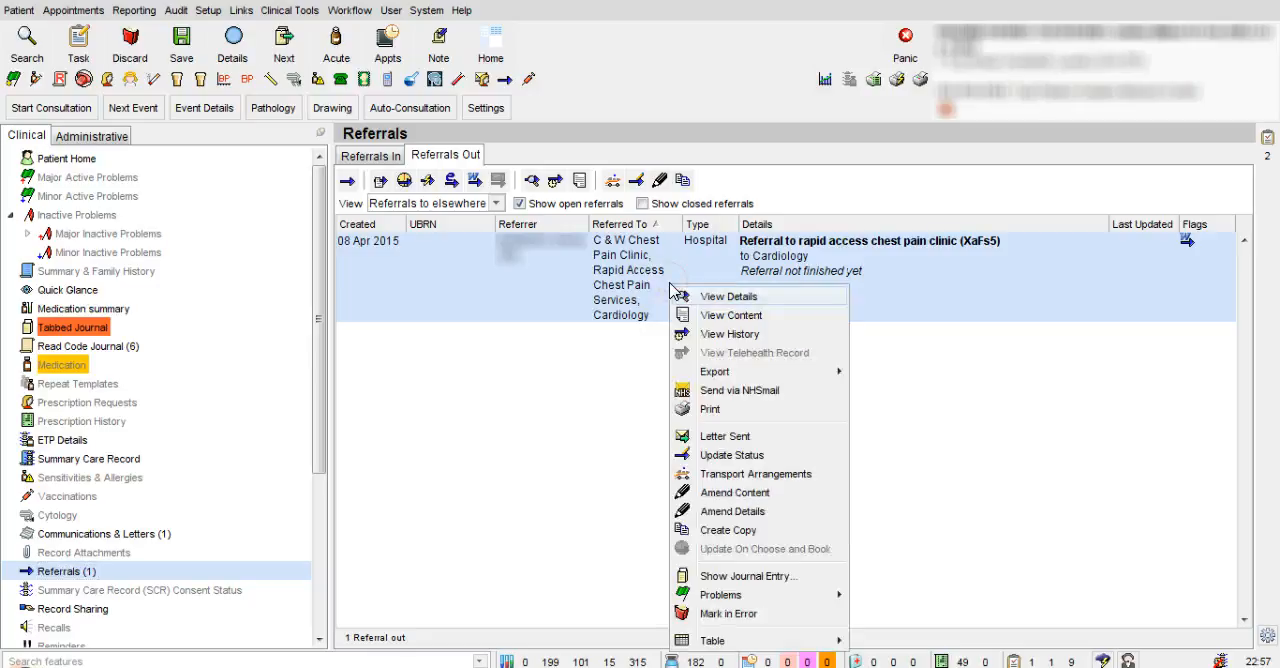
click(766, 493)
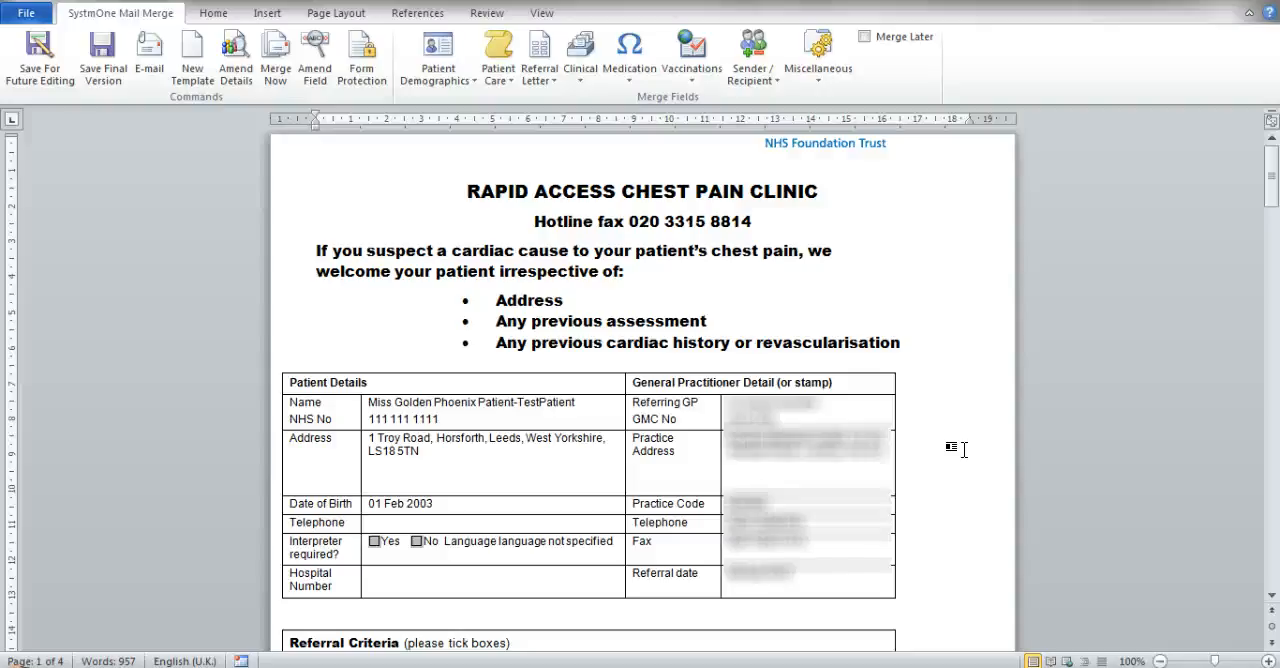
Step: With form protection switched on, tick No for Interpreter required in the referral letter, and switch the protection off again
click(778, 346)
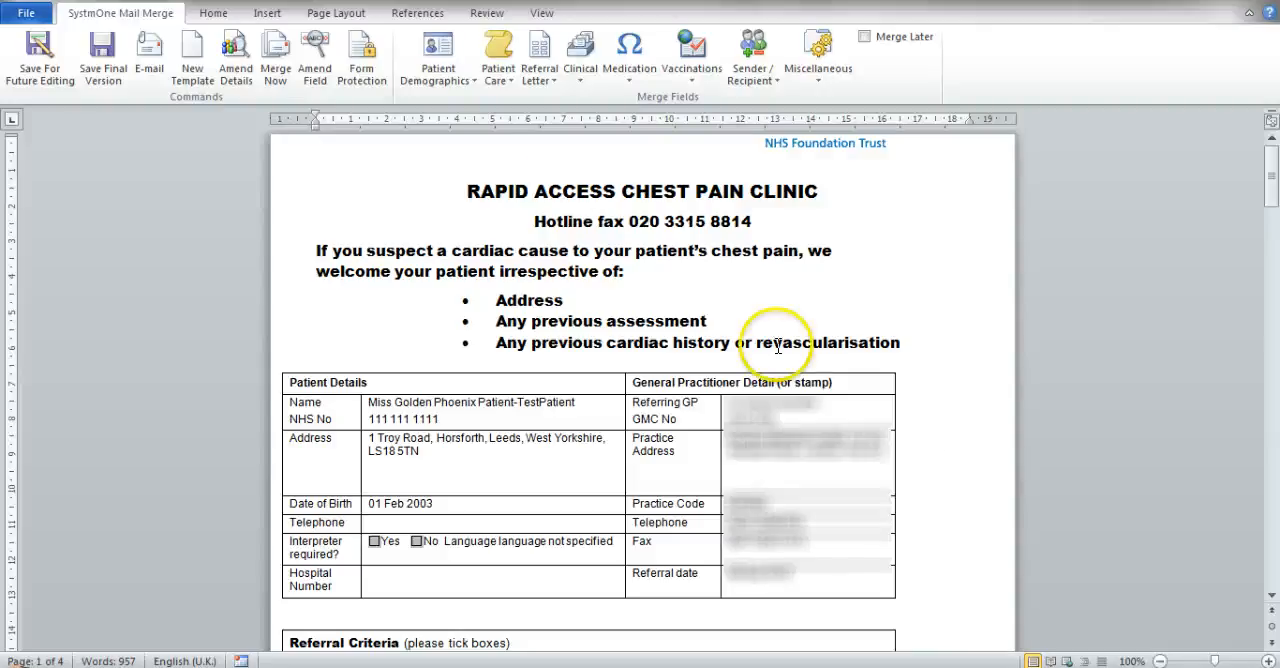
click(364, 75)
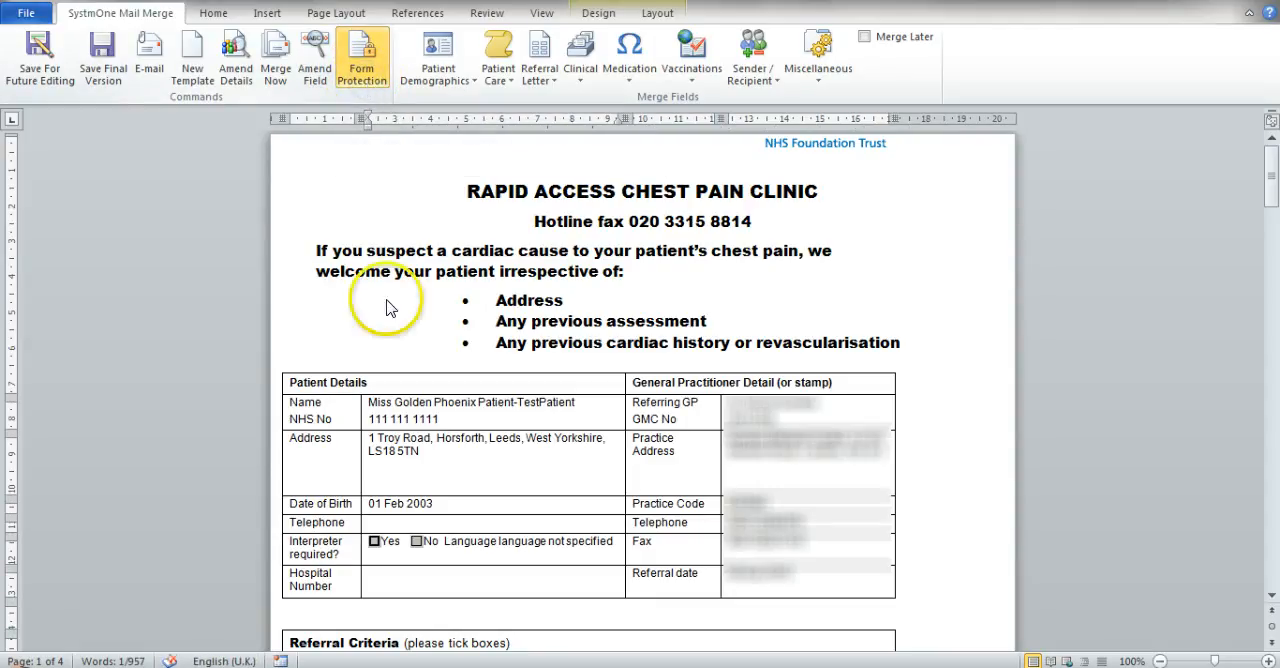
click(416, 541)
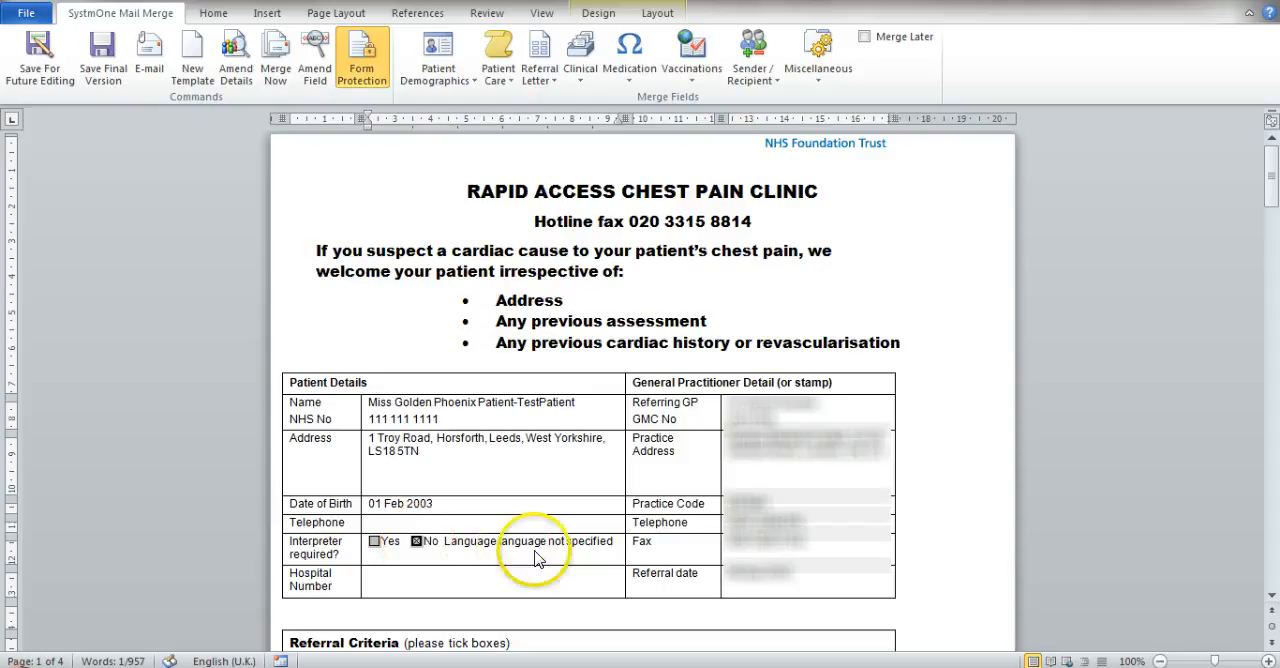
click(366, 72)
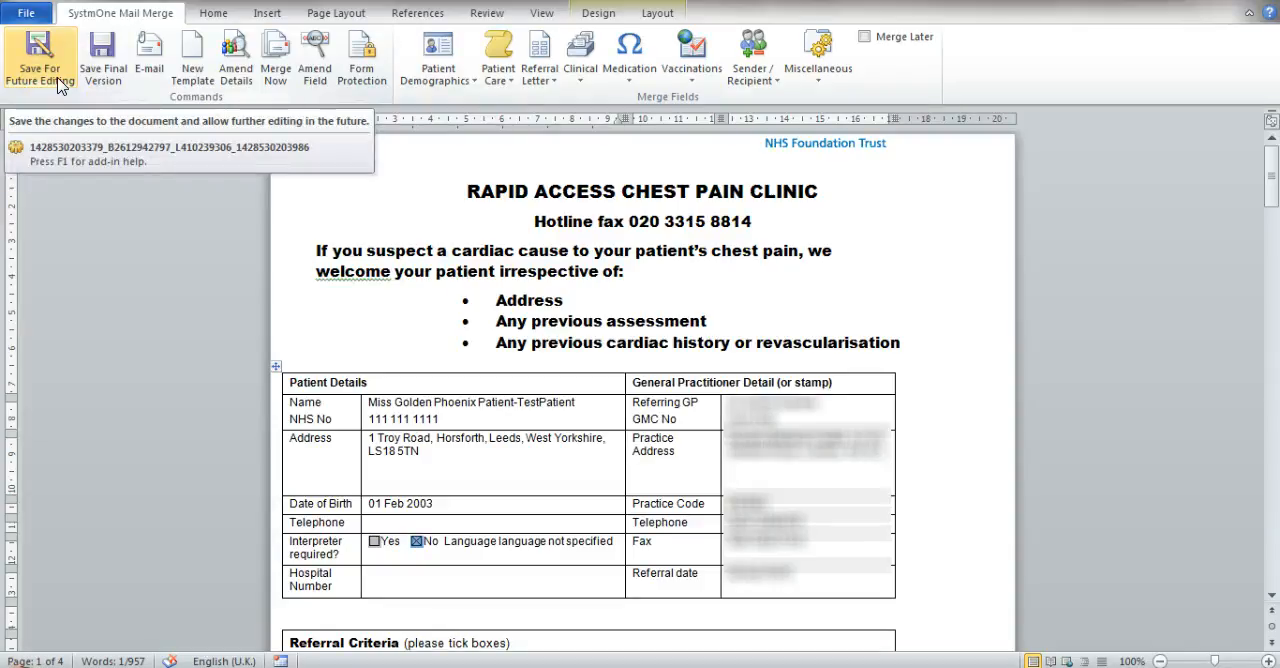
click(167, 208)
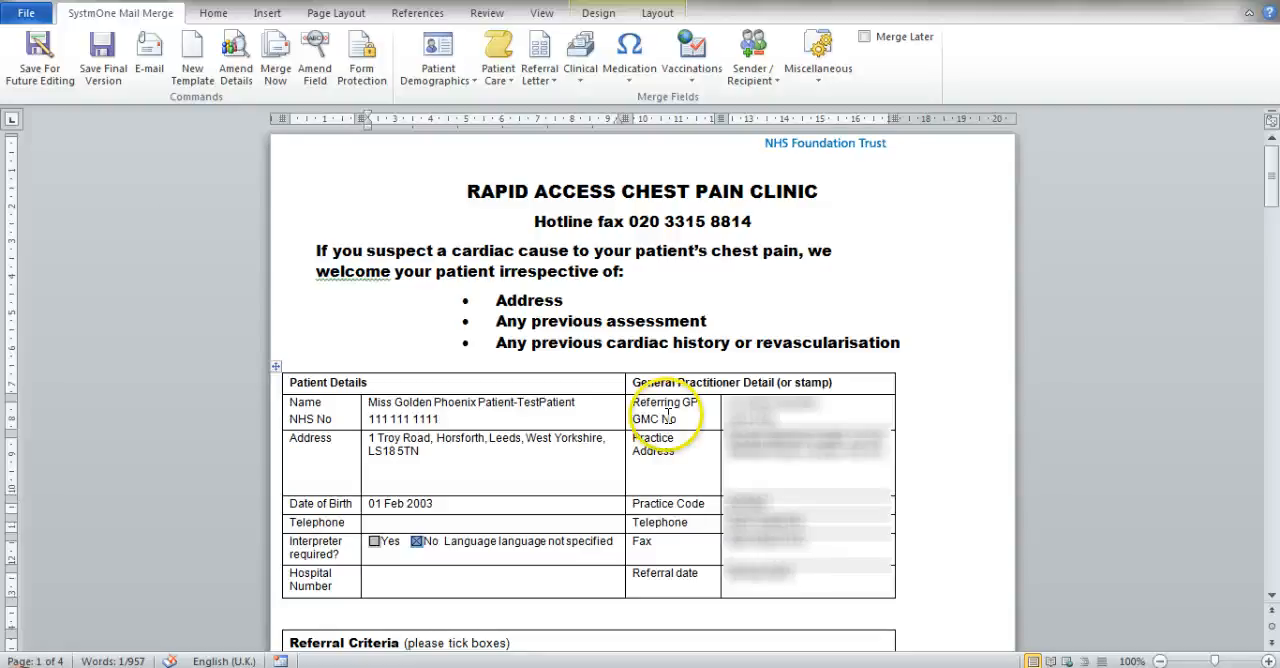
Step: Save the referral letter as the final version and confirm that it can no longer be edited
click(122, 90)
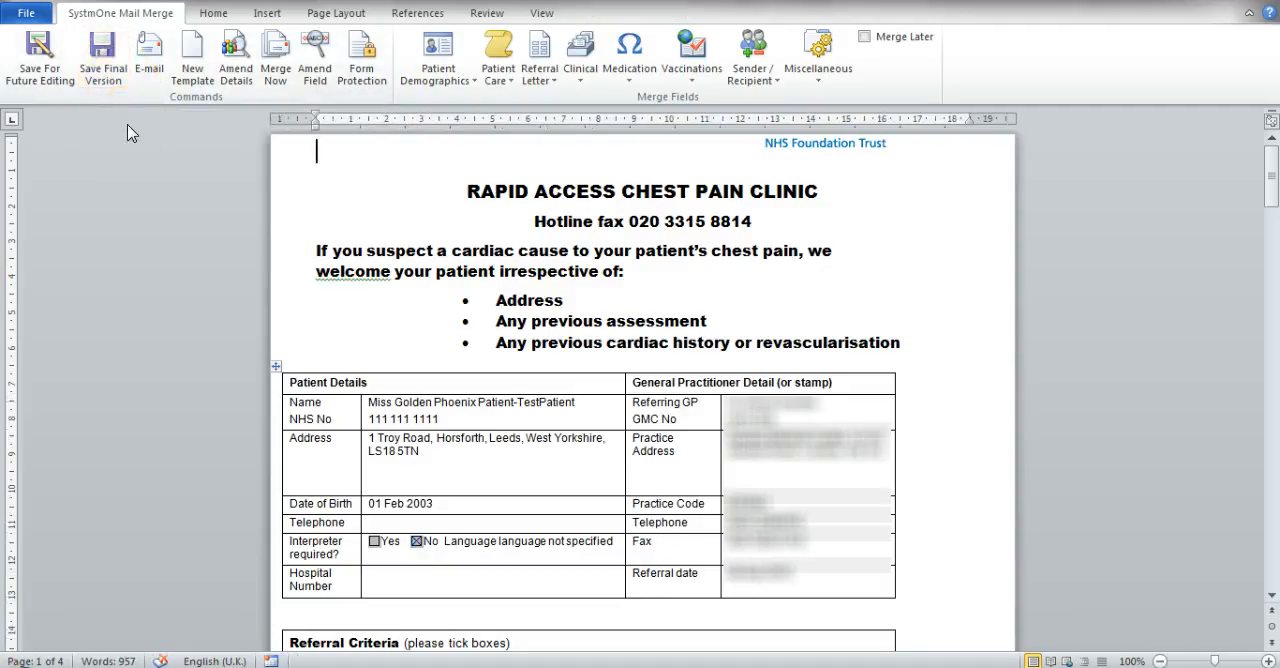
click(116, 88)
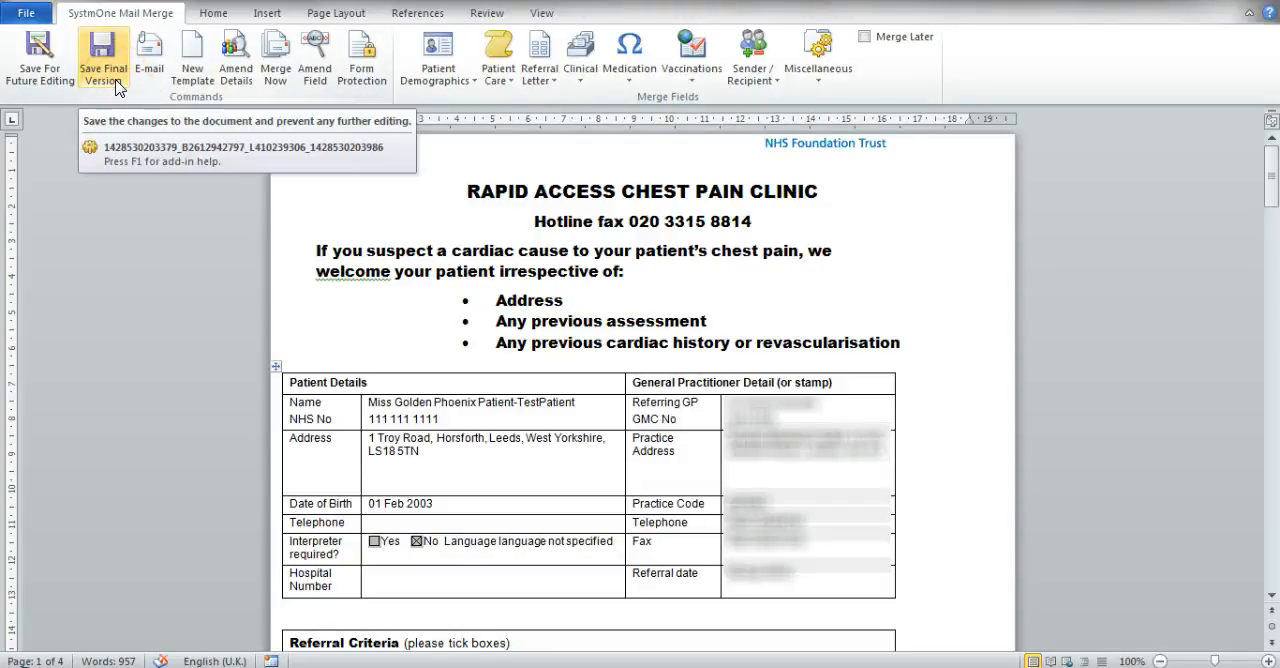
click(116, 88)
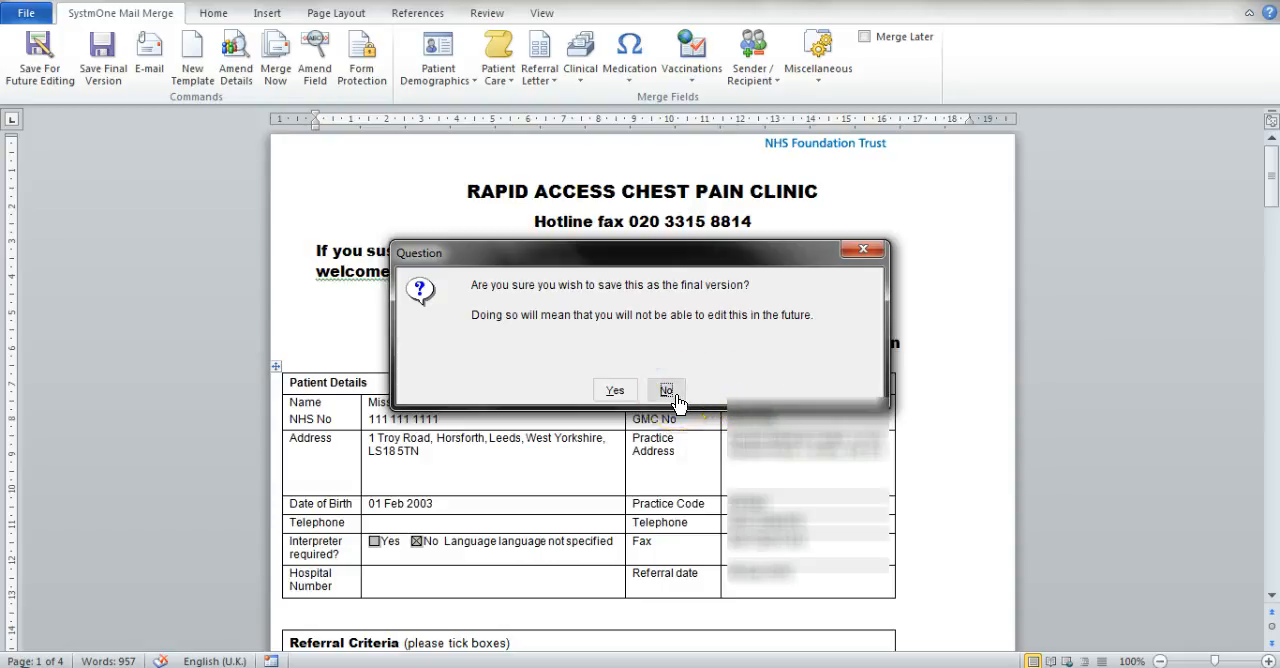
click(616, 391)
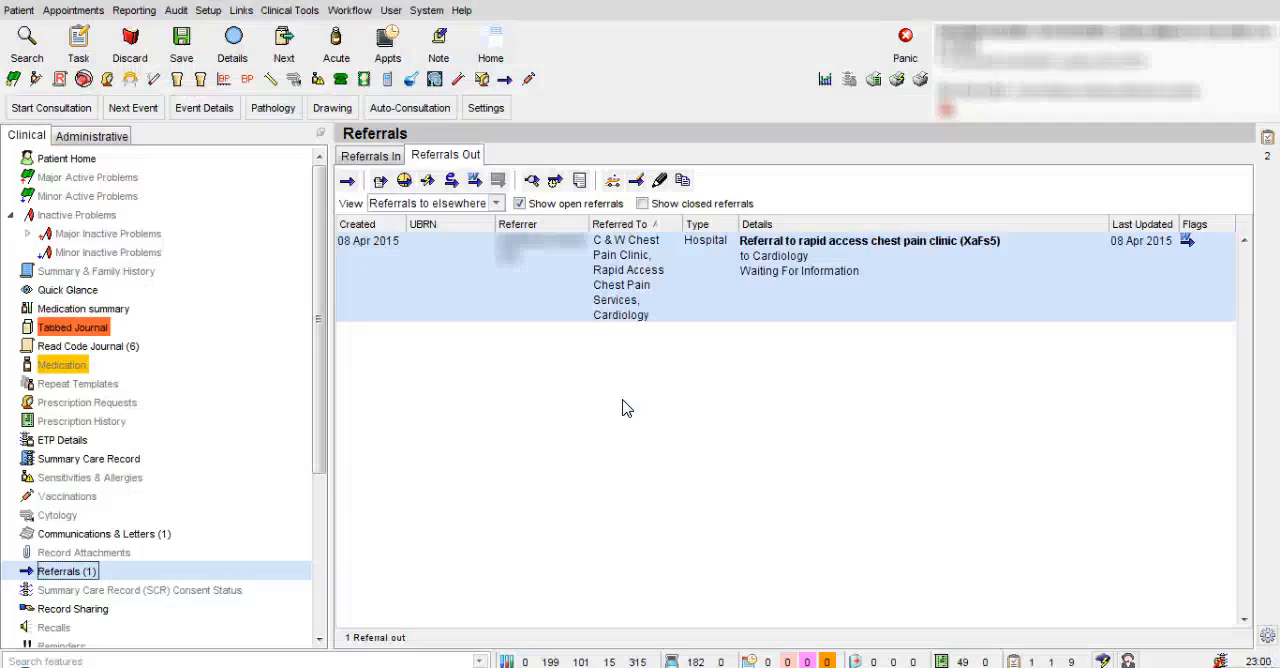
click(432, 401)
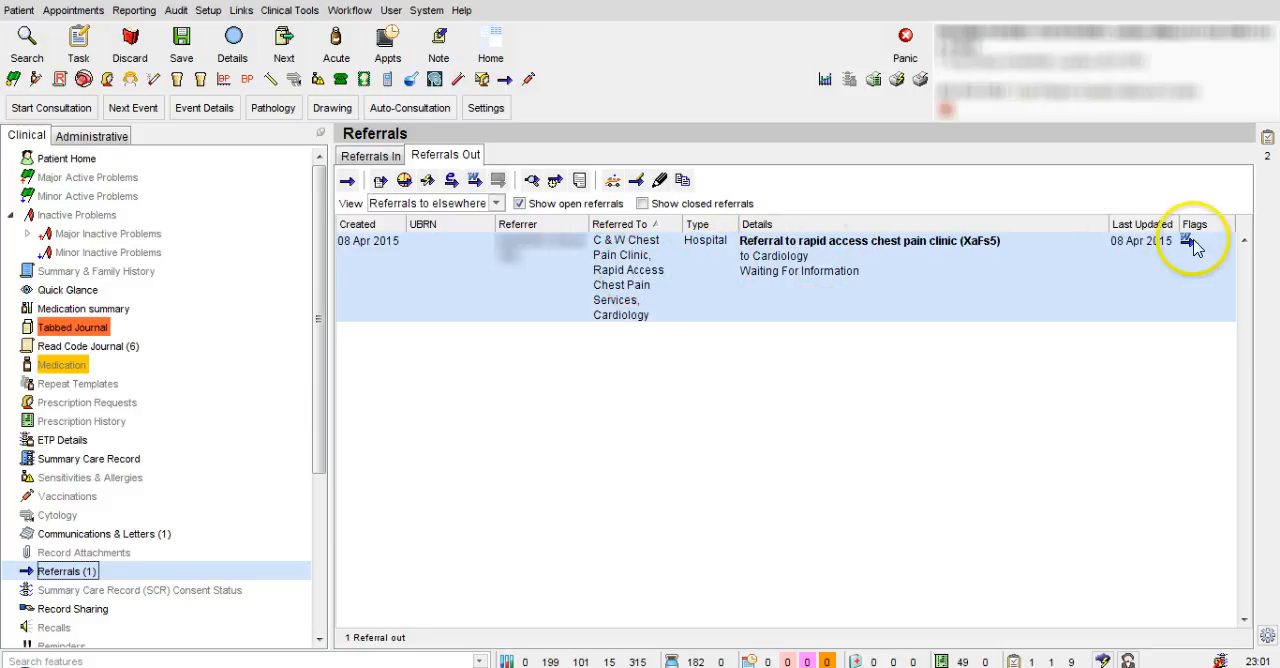
mouse_move(1190, 247)
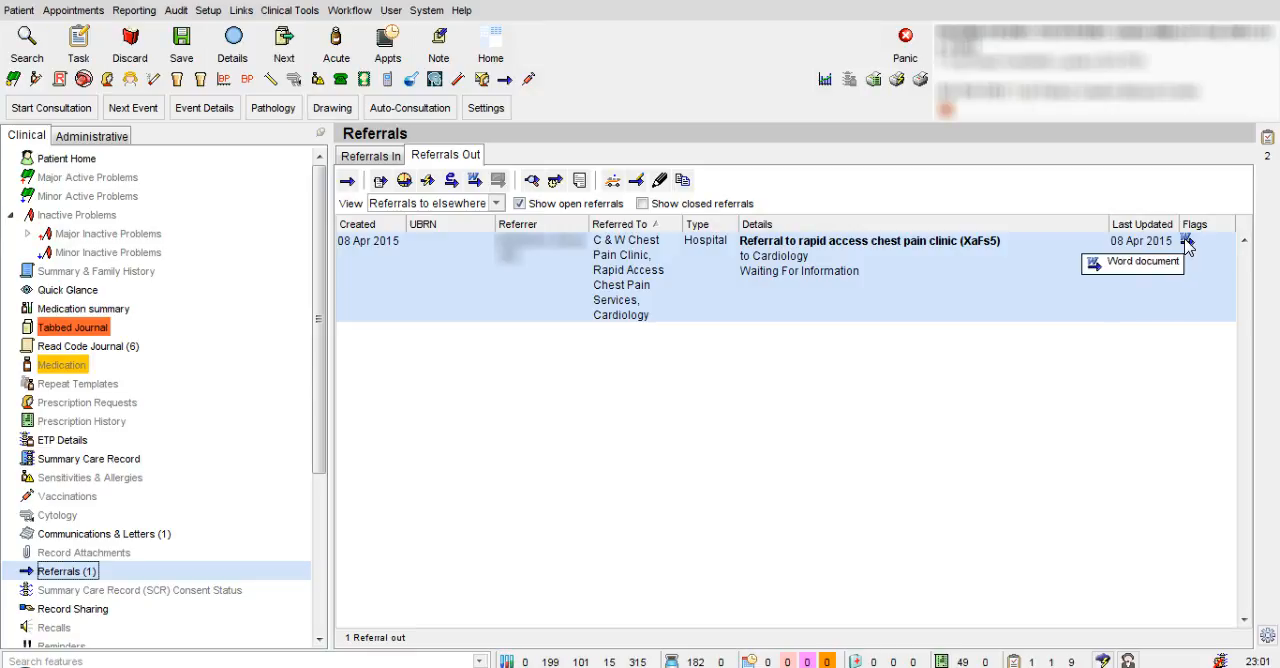
right_click(1020, 267)
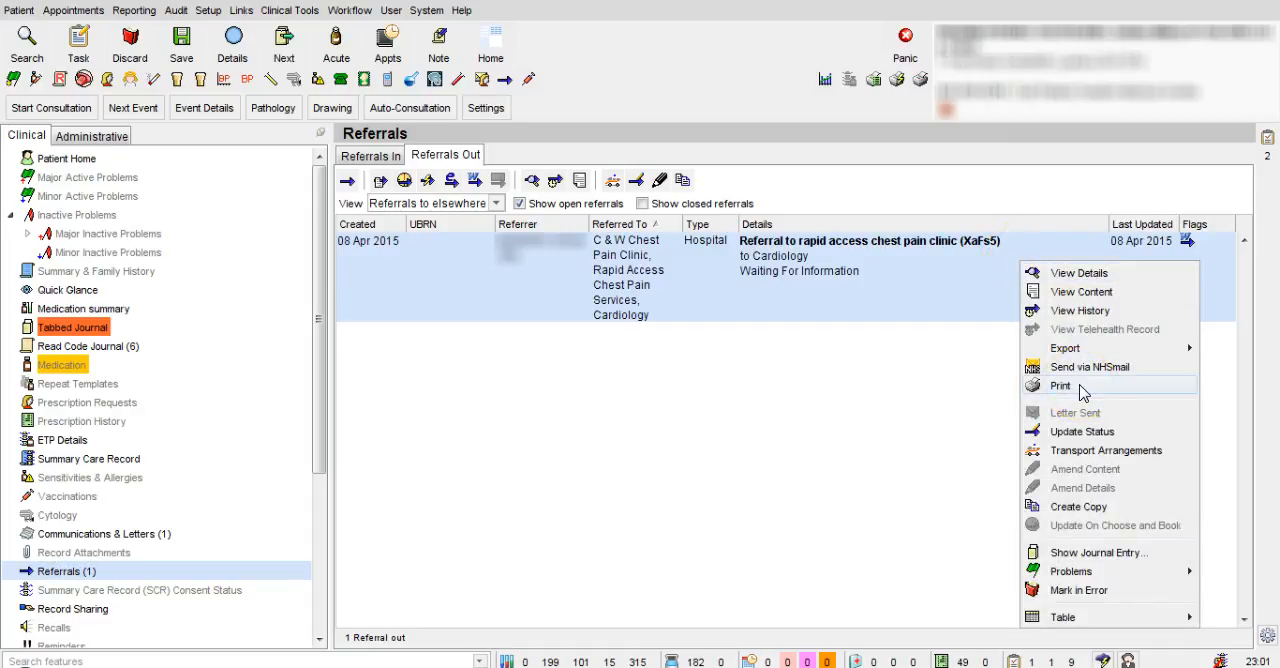
click(885, 407)
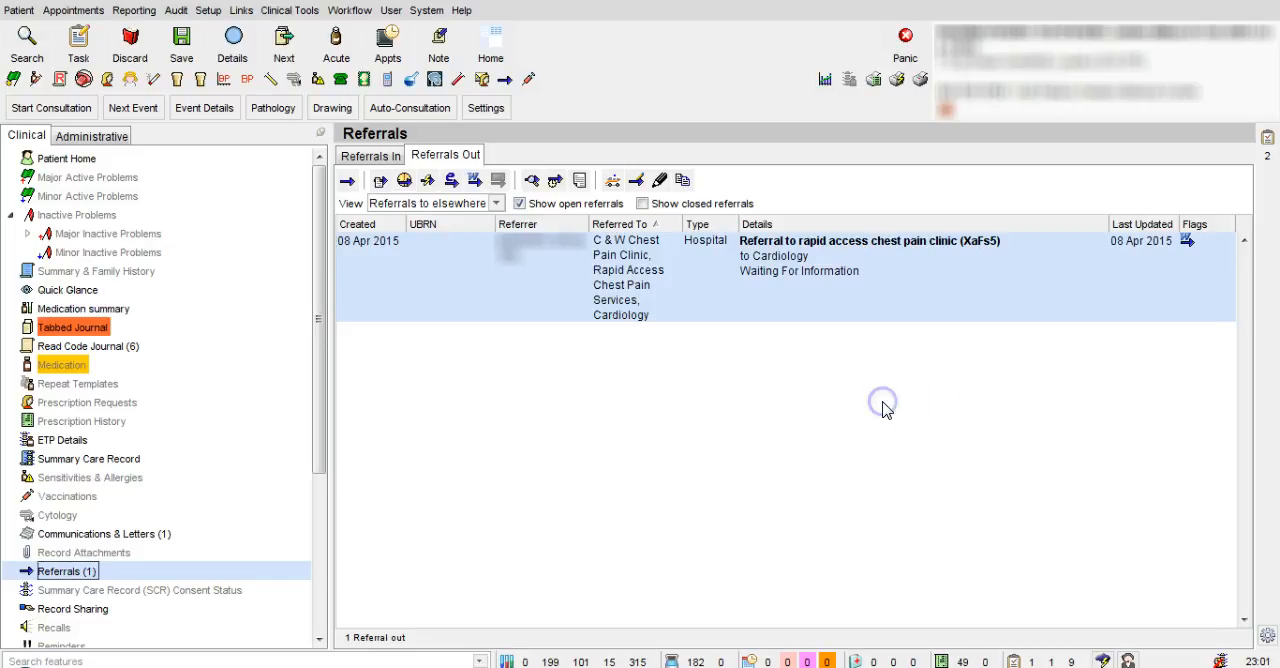
Step: Try to send the rapid access chest pain clinic referral via NHSmail from the CCG contacts address book
right_click(1061, 245)
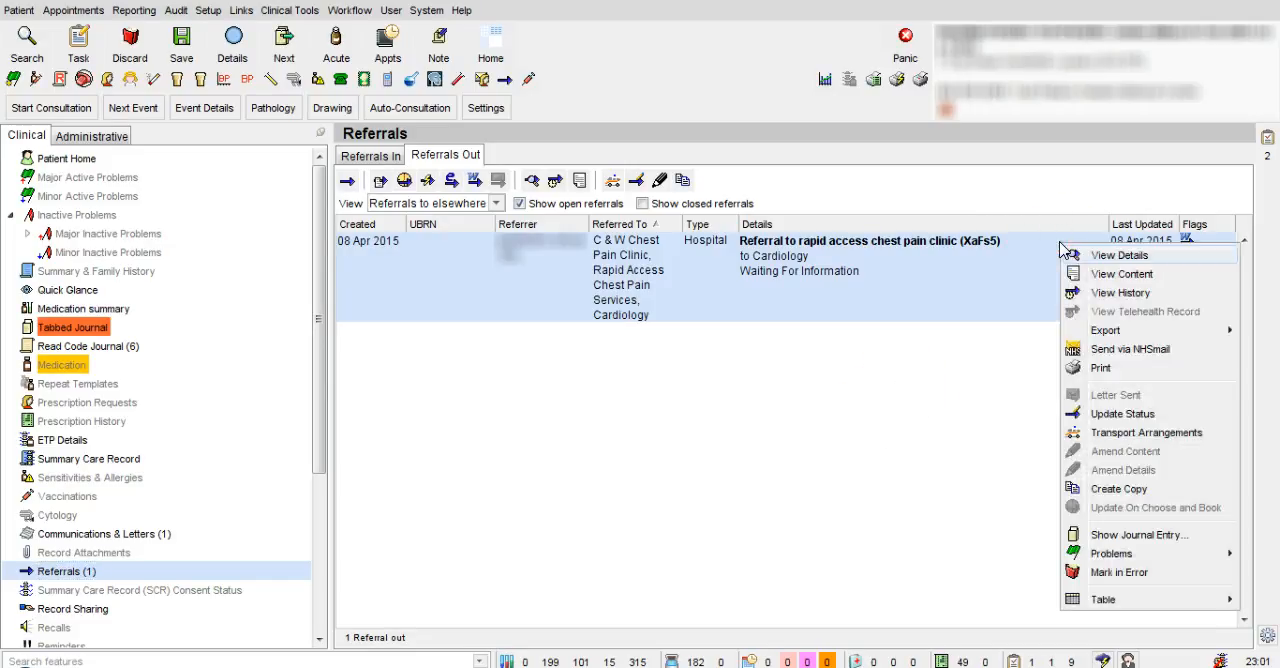
click(1183, 349)
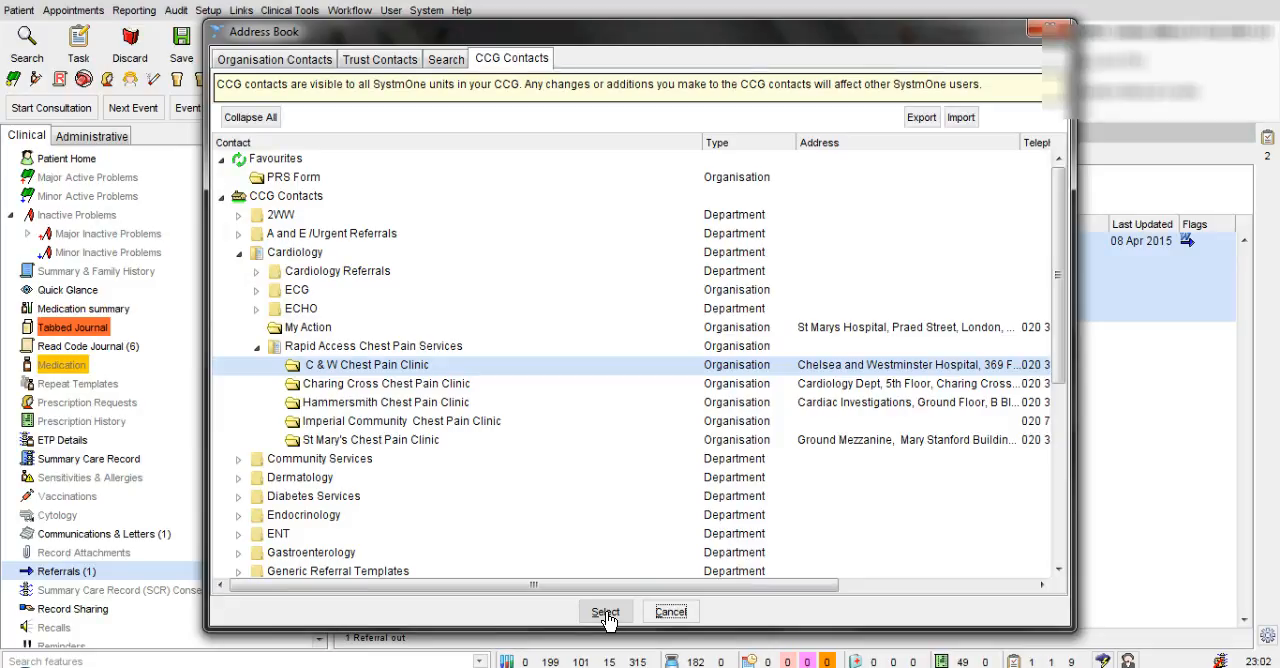
click(671, 612)
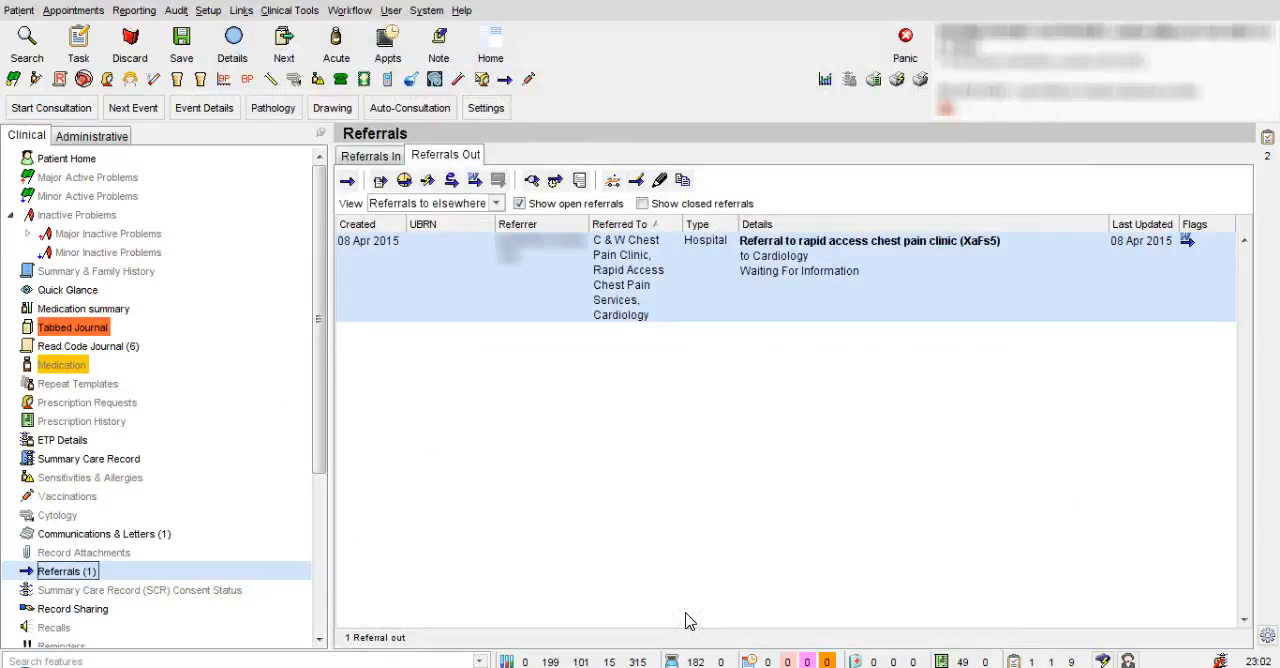
click(463, 499)
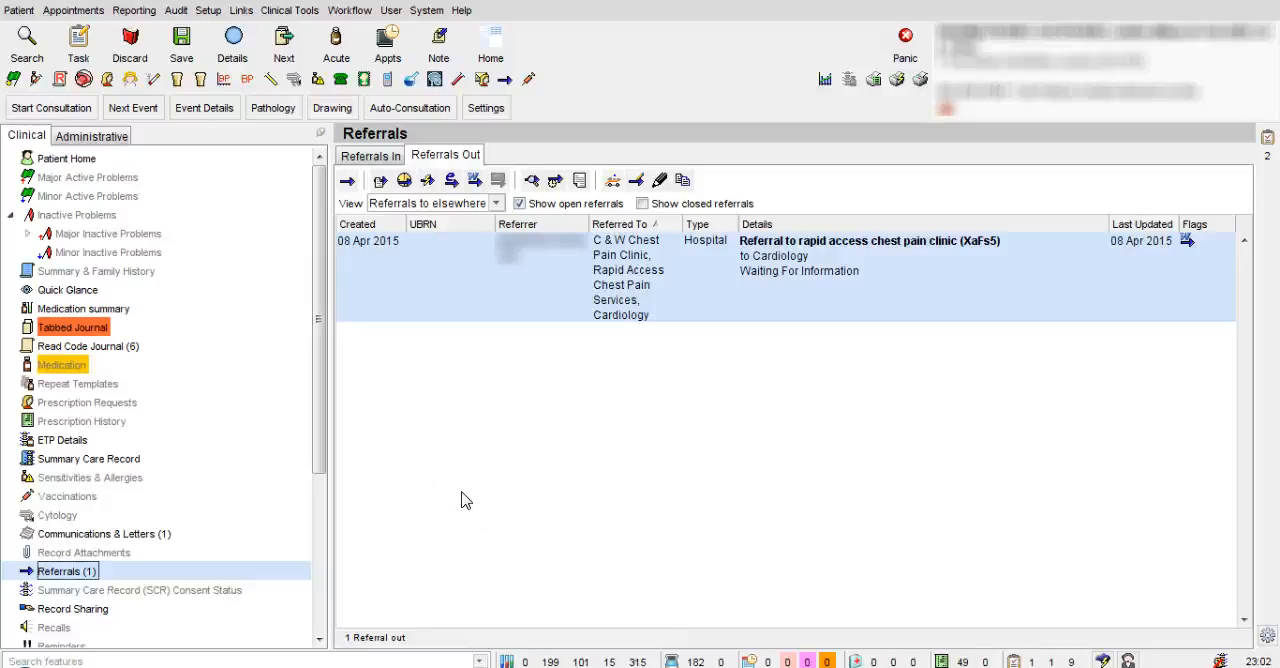
Step: Update the patient's Word Referral Incomplete task with the text "Completed and Sent" and set its status to Completed
click(80, 162)
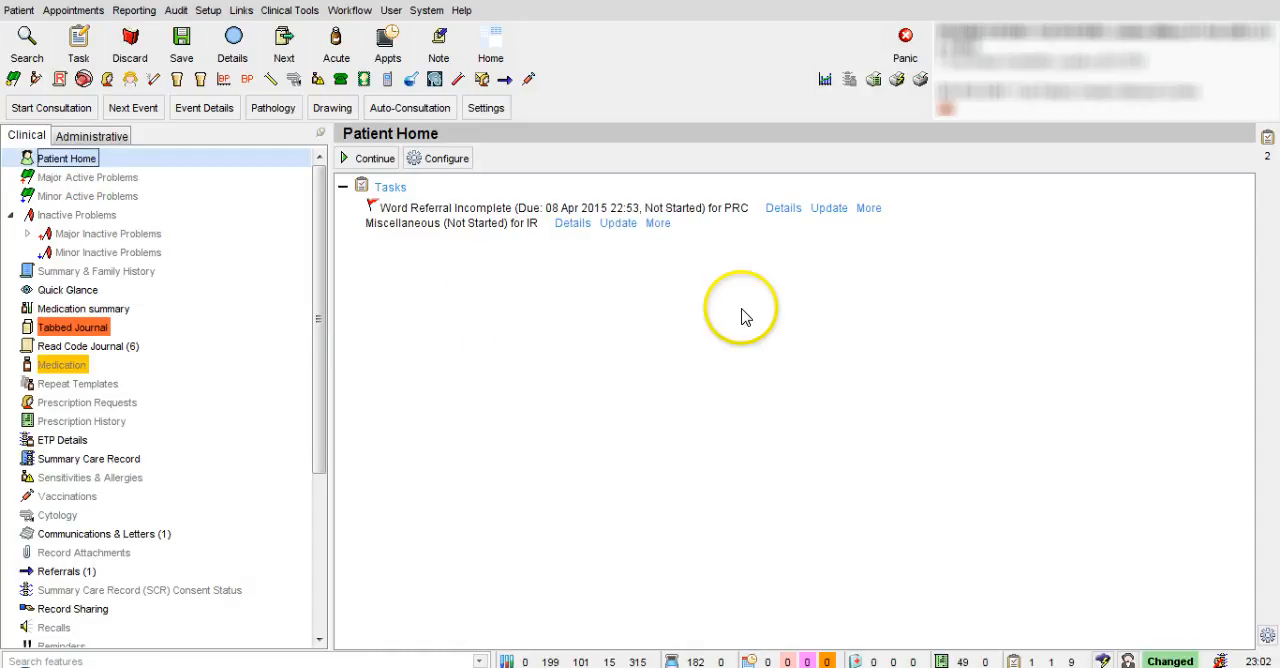
click(829, 208)
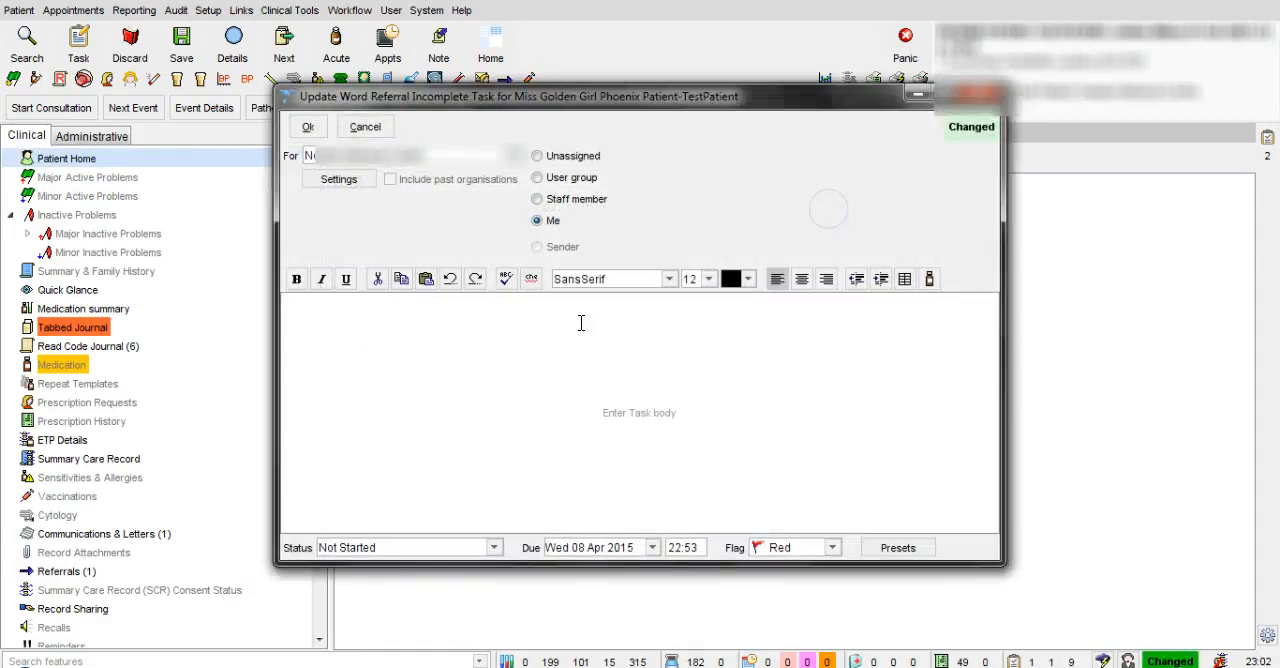
click(413, 312)
text(Co)
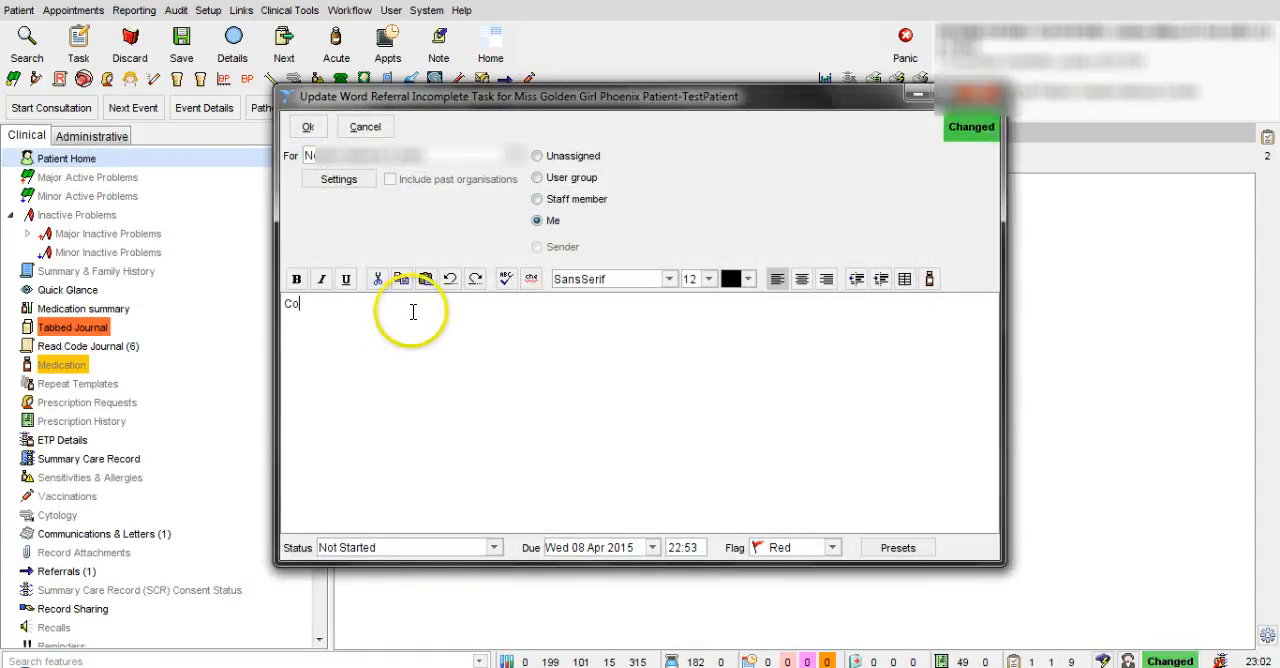
text(mpleted and )
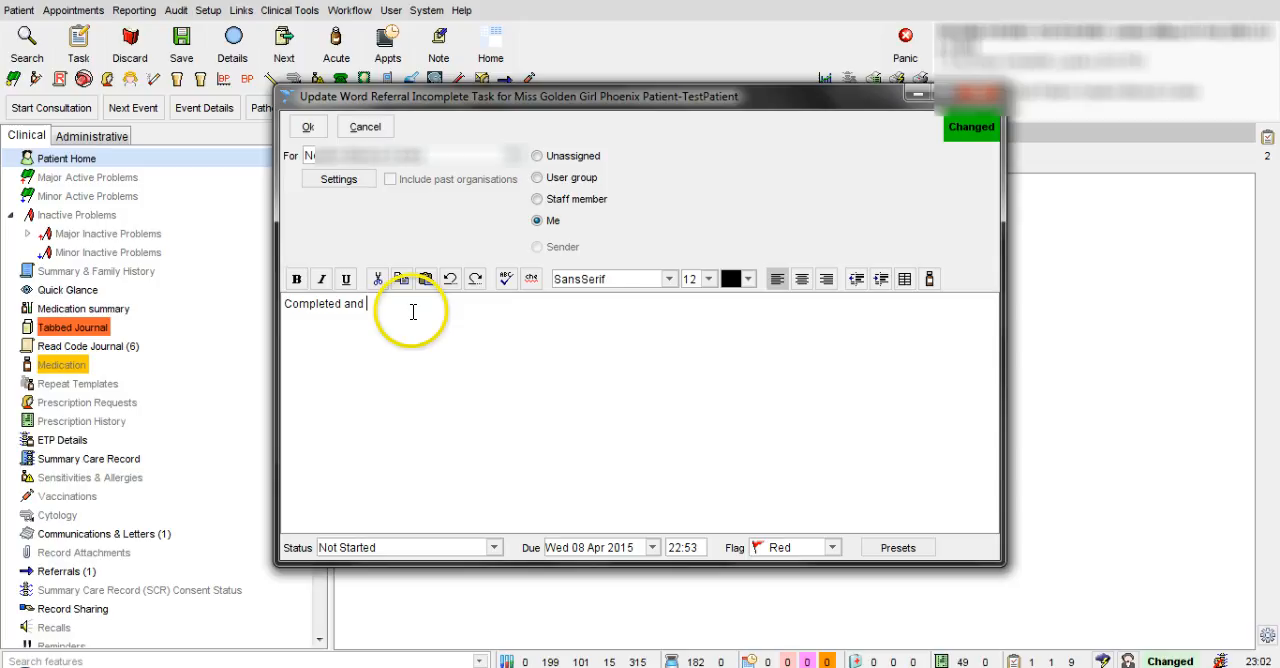
text(Sent)
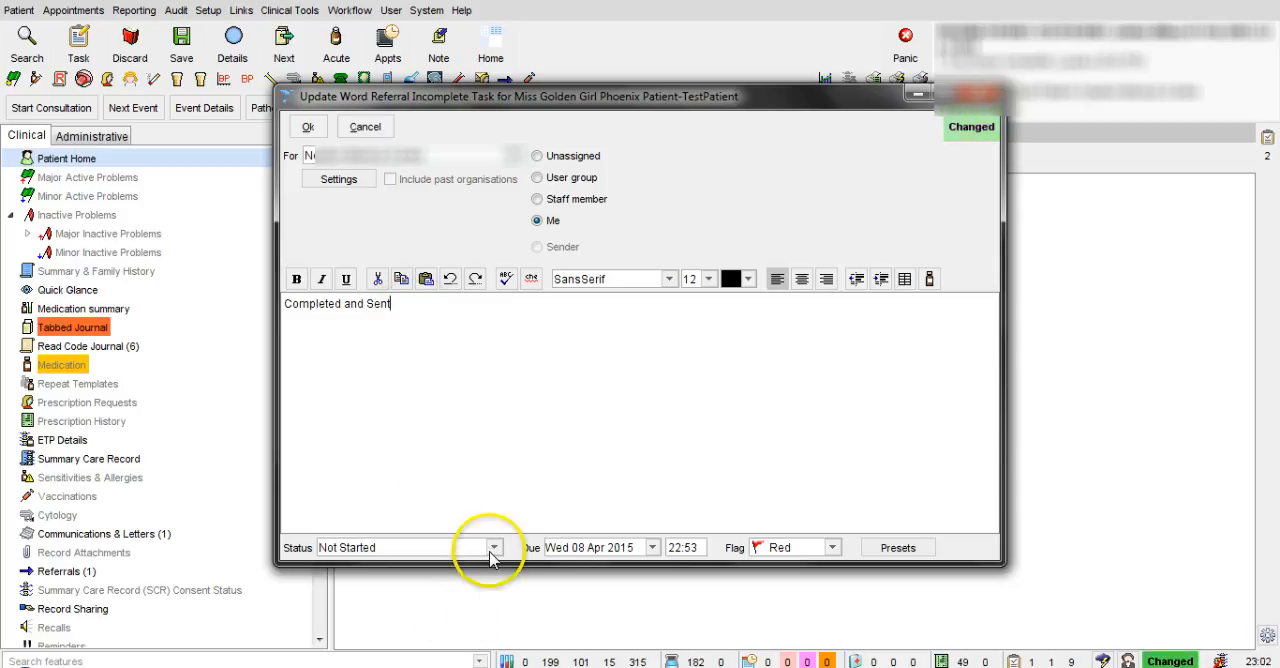
click(490, 553)
click(460, 617)
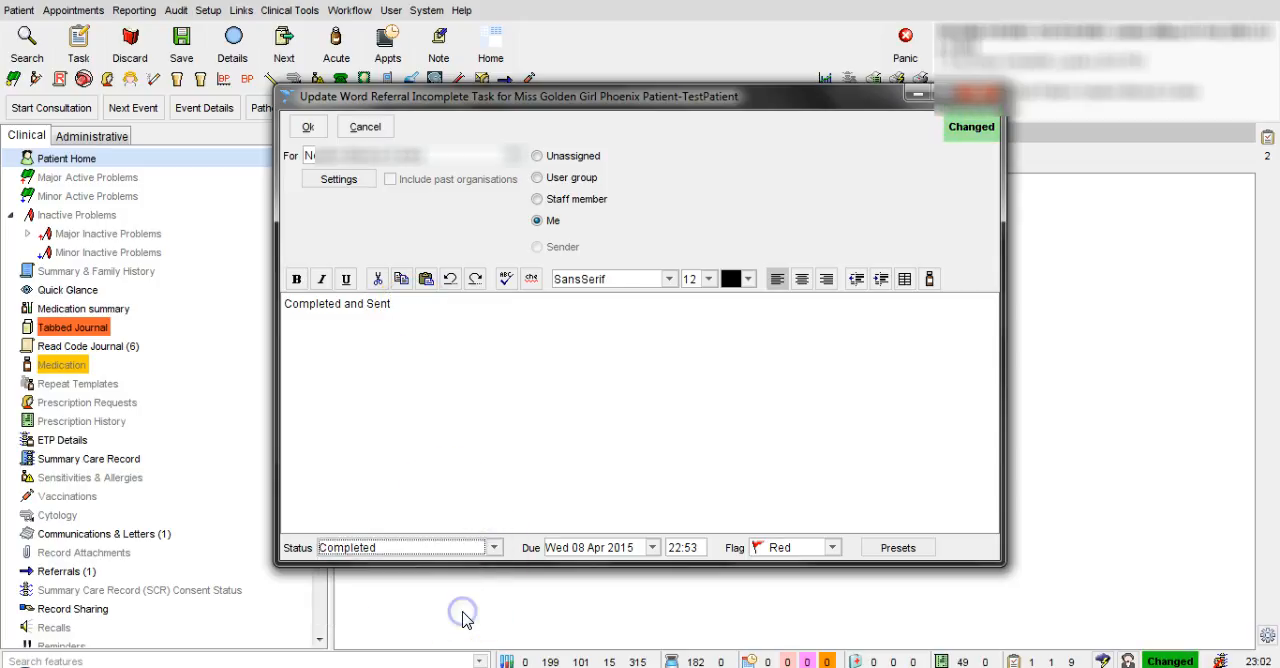
click(308, 128)
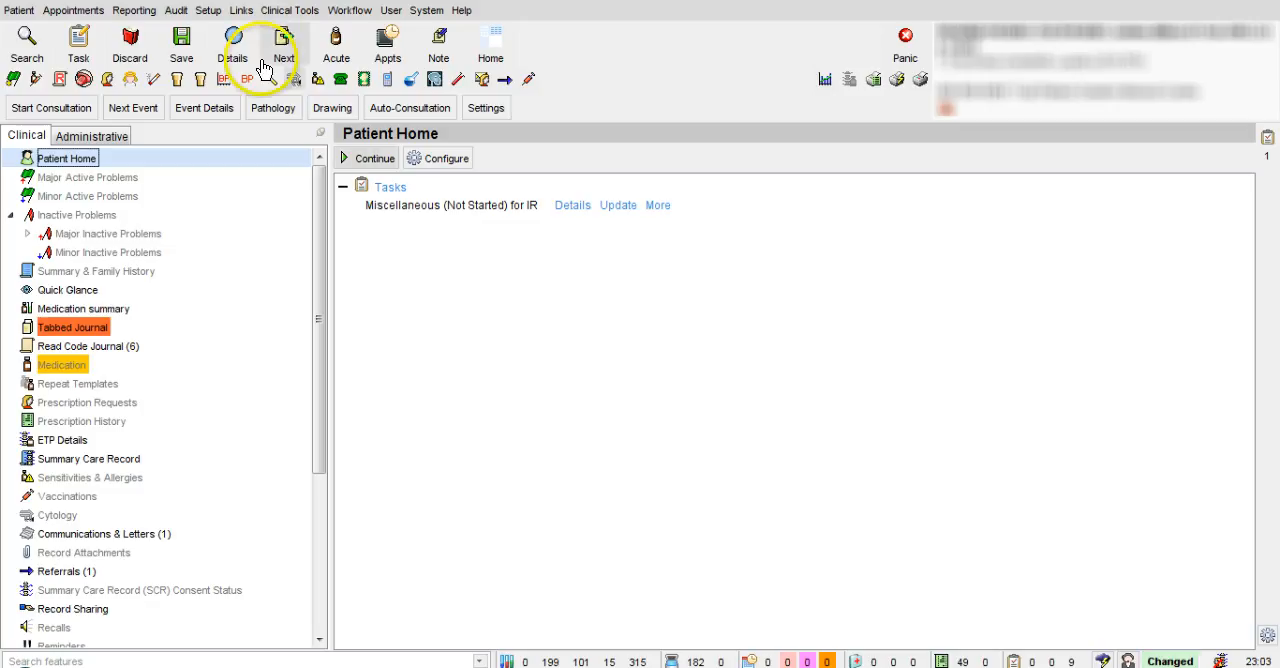
Step: Save the patient record and refresh the task list before returning to the home screen
click(180, 58)
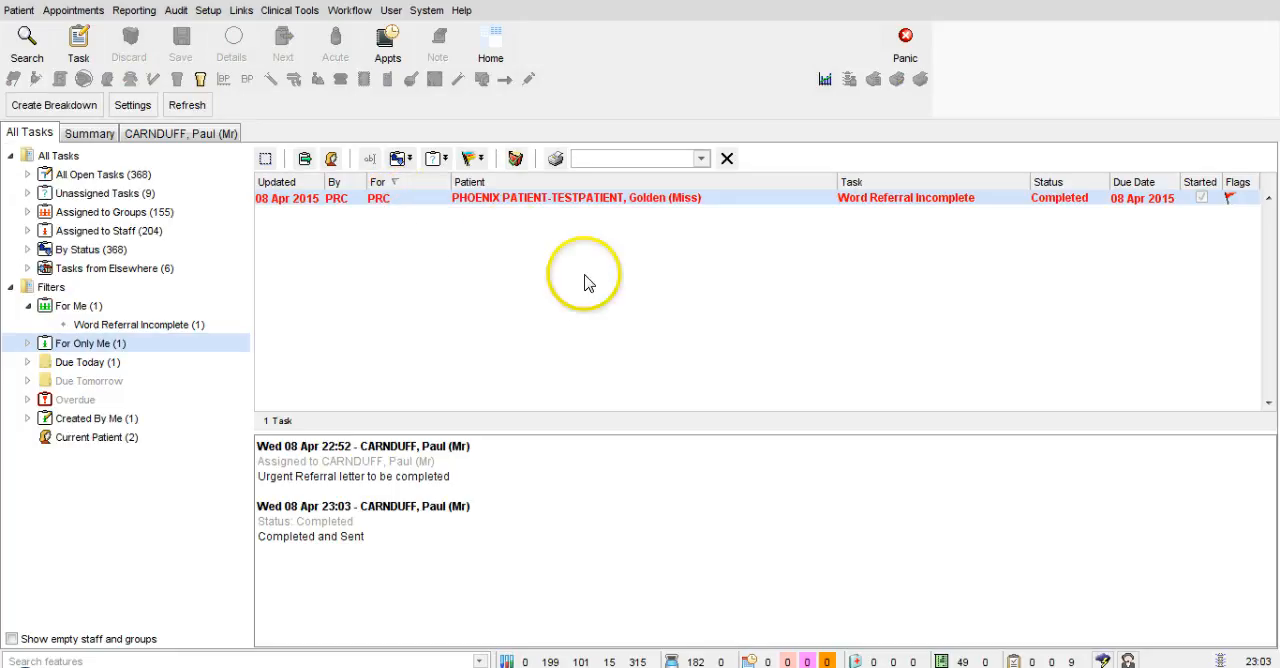
click(187, 106)
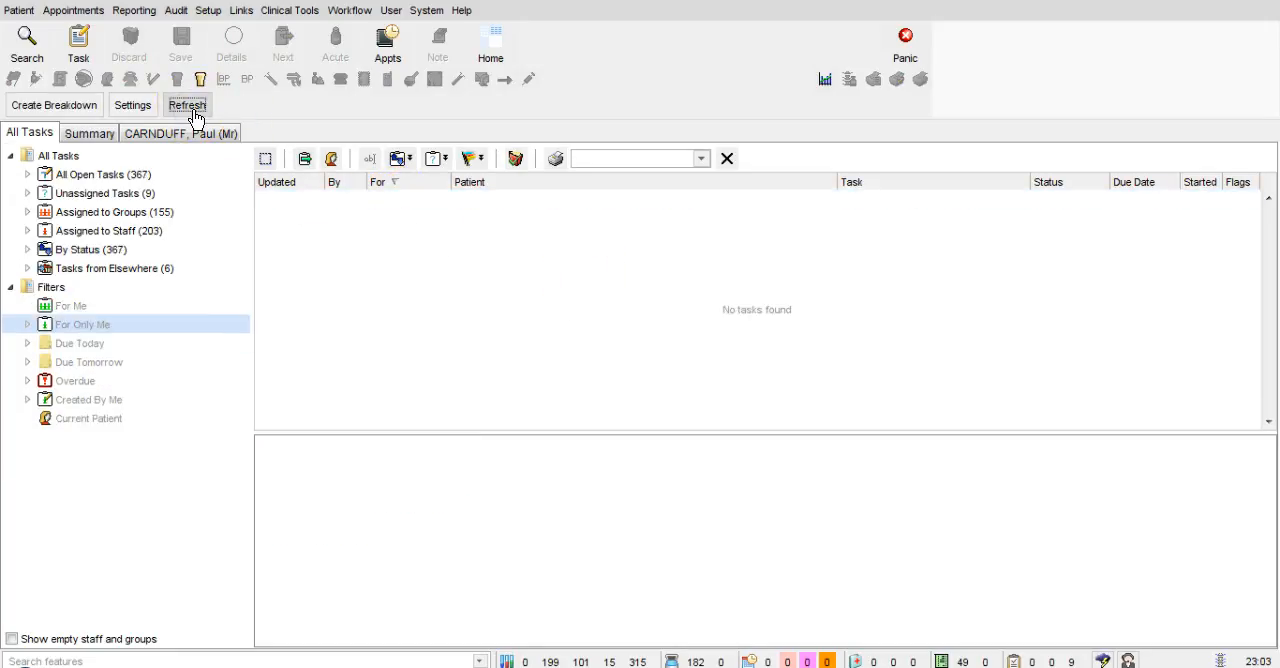
click(494, 45)
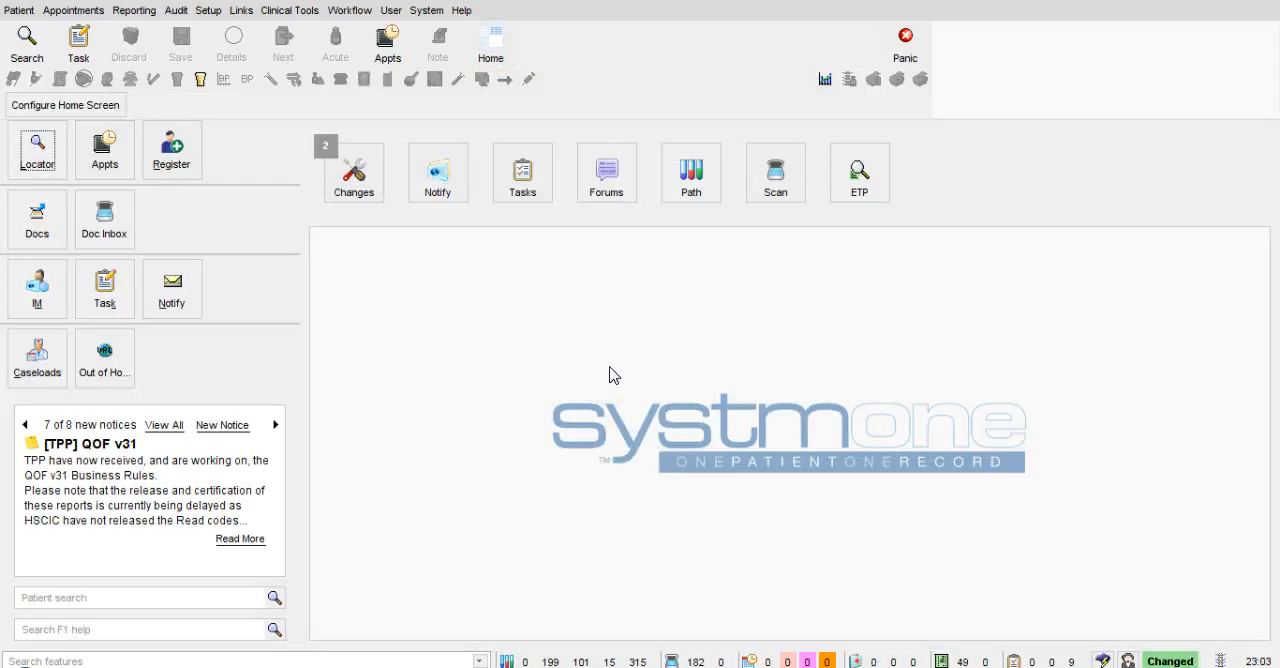